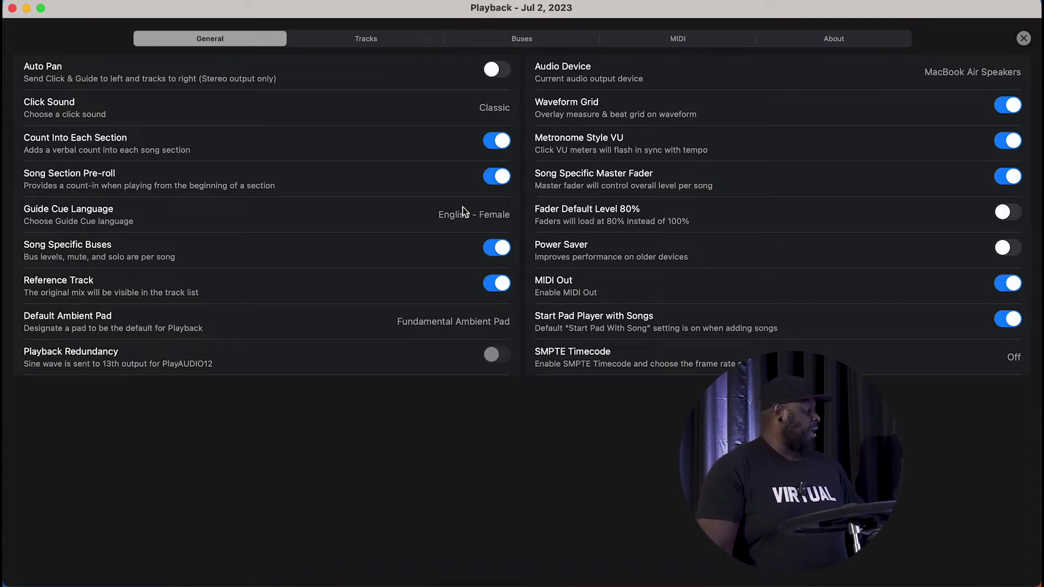
- Show the track-to-bus settings and view the bus choices for the 12 String track
{"action": "left_click", "coordinate": [365, 37]}
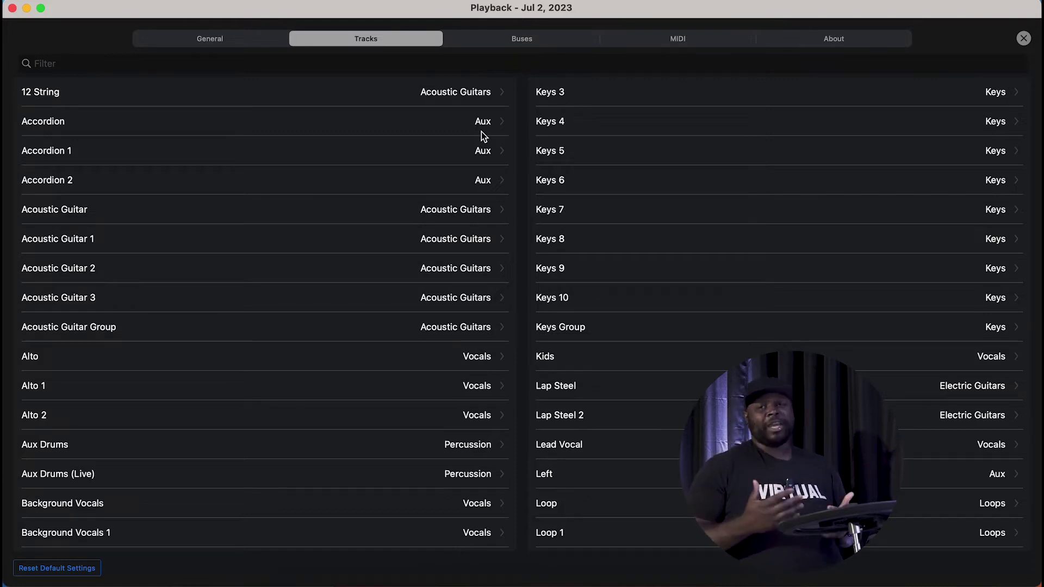
{"action": "scroll", "coordinate": [481, 131], "scroll_direction": "down", "scroll_amount": 10}
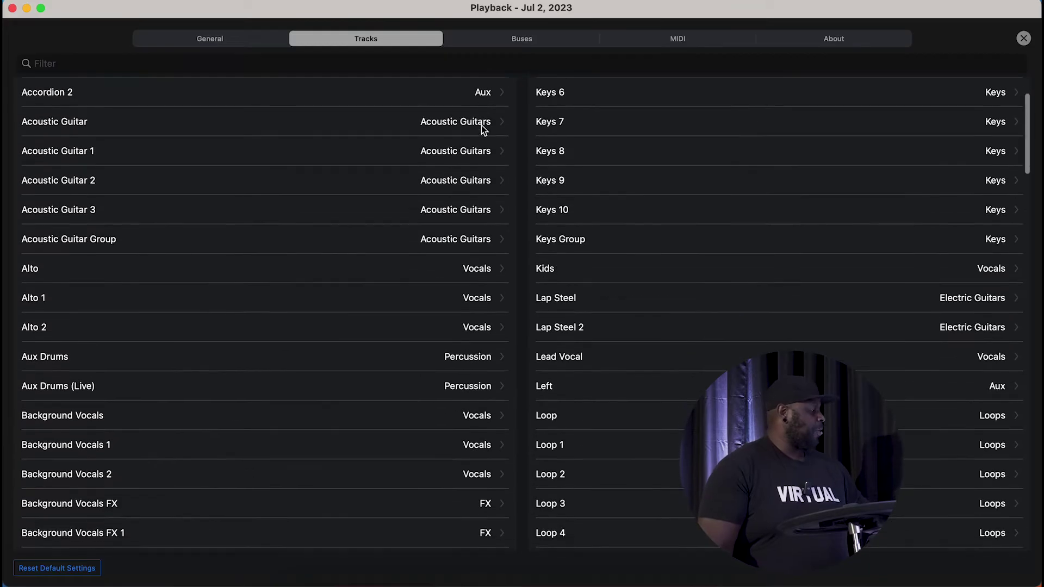
{"action": "scroll", "coordinate": [481, 125], "scroll_direction": "up", "scroll_amount": 10}
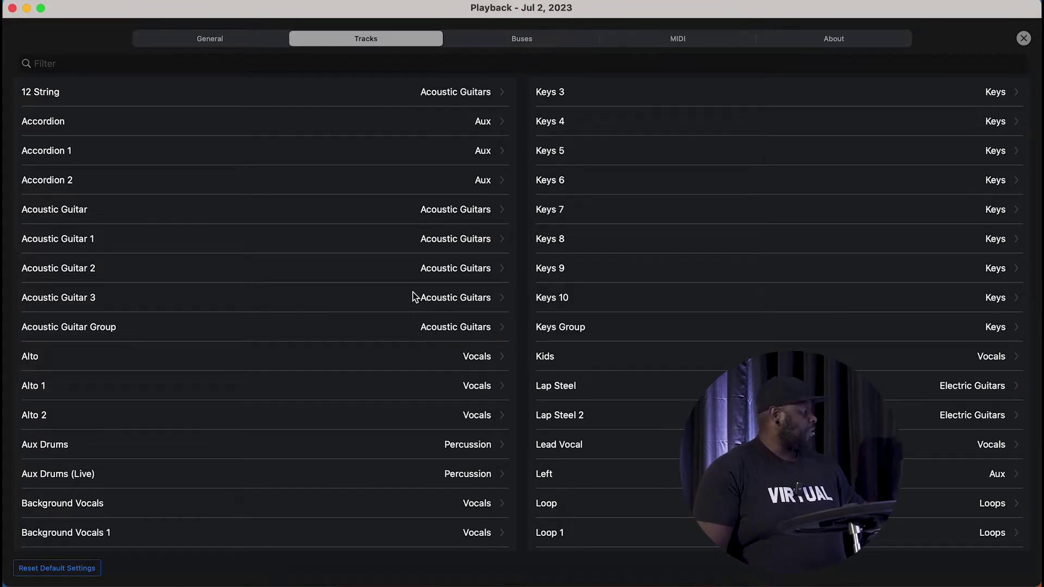
{"action": "left_click", "coordinate": [461, 93]}
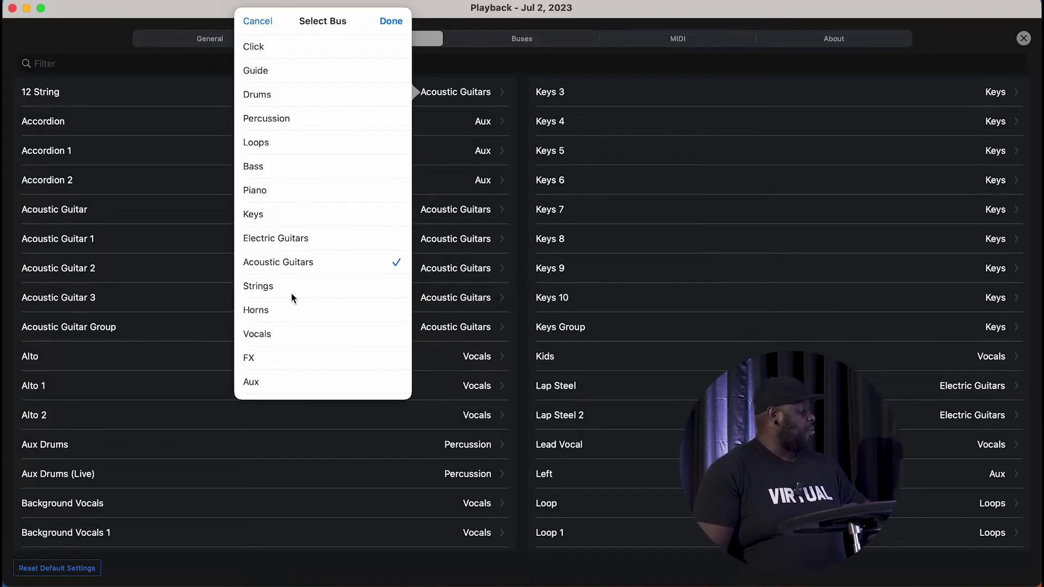
{"action": "left_click", "coordinate": [462, 90]}
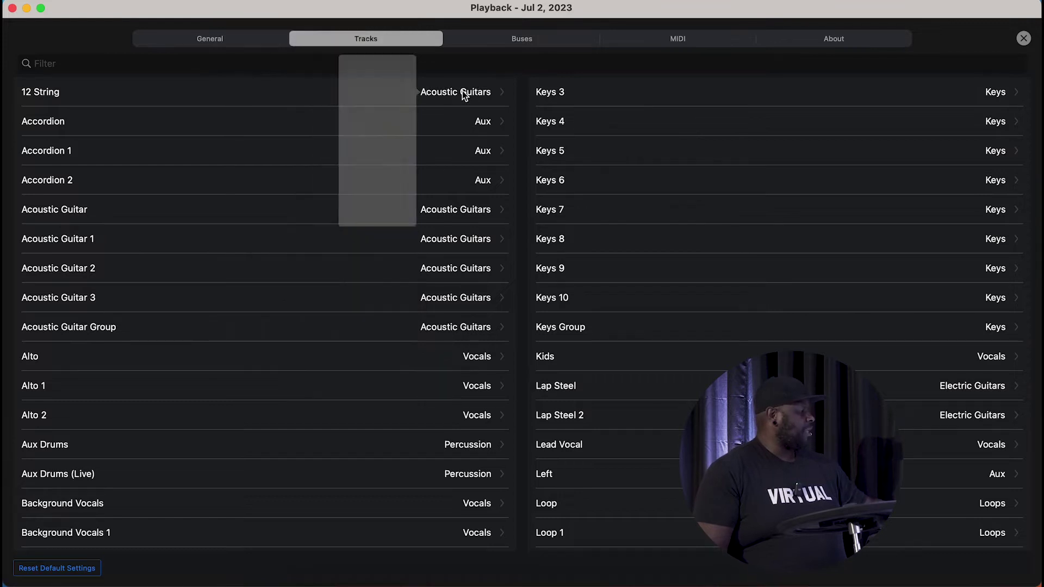
- Assign the Accordion track to the Strings bus
{"action": "left_click", "coordinate": [482, 123]}
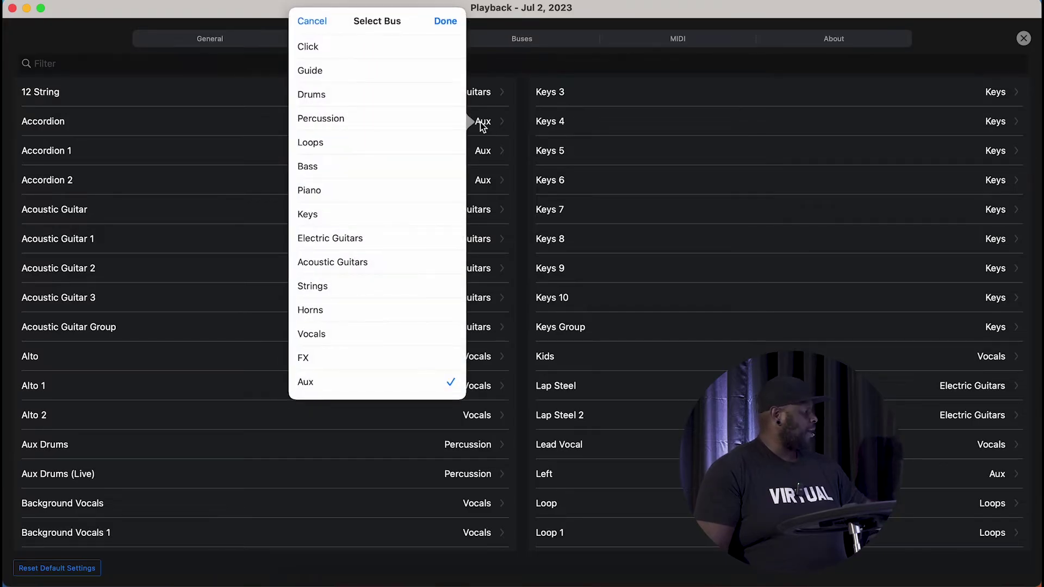
{"action": "left_click", "coordinate": [333, 288]}
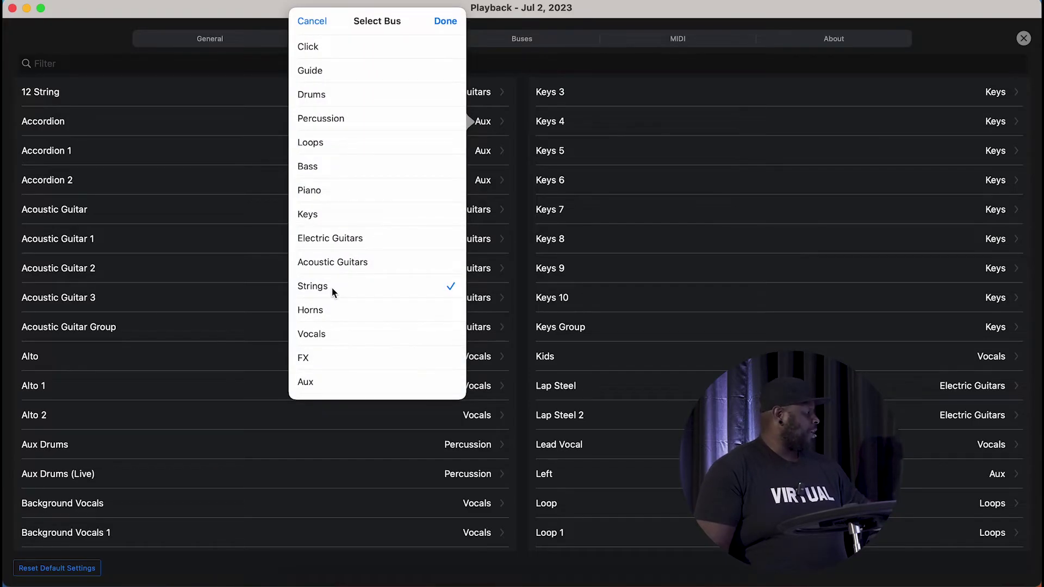
{"action": "left_click", "coordinate": [446, 20]}
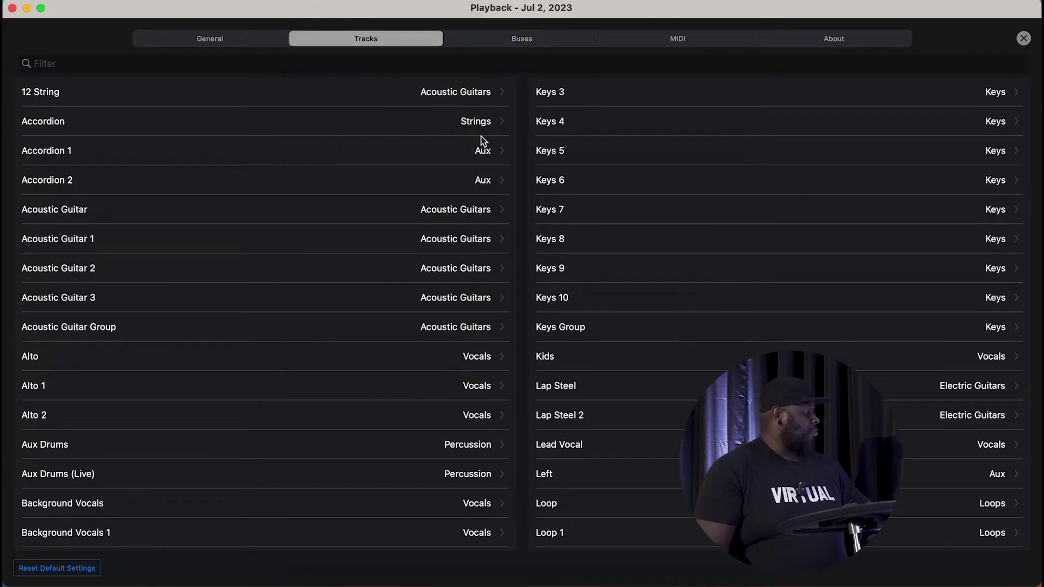
- Reassign the Accordion track to the Aux bus
{"action": "left_click", "coordinate": [475, 117]}
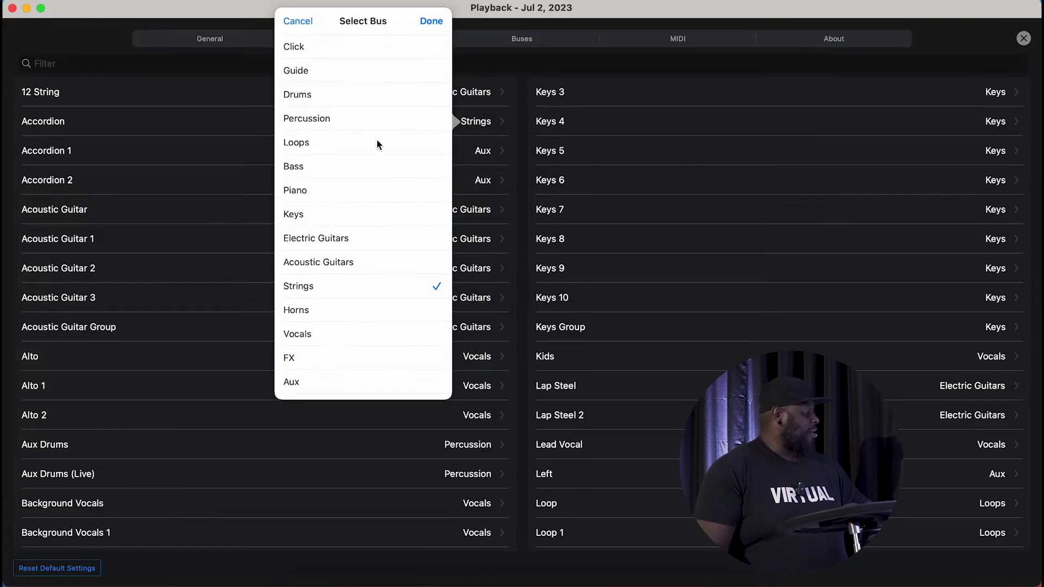
{"action": "left_click", "coordinate": [350, 382]}
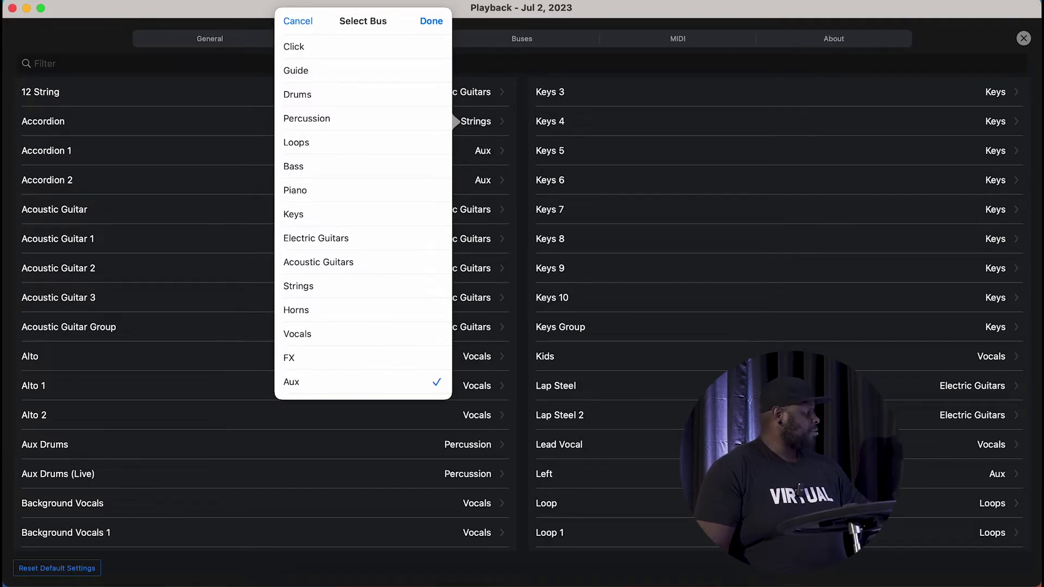
{"action": "left_click", "coordinate": [432, 24]}
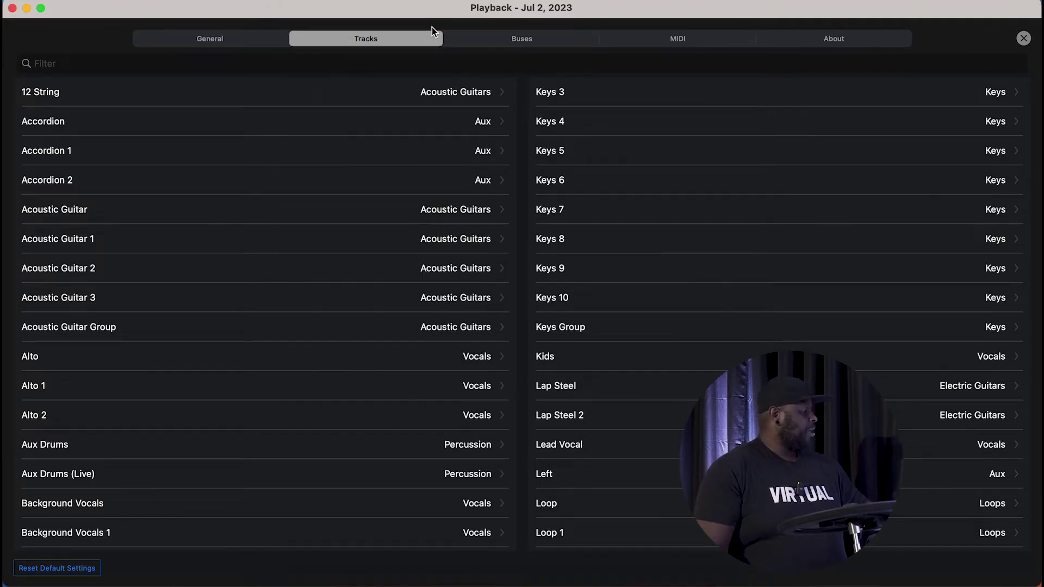
- Examine the bus assignments throughout the list of track types
{"action": "scroll", "coordinate": [664, 397], "scroll_direction": "down", "scroll_amount": 5}
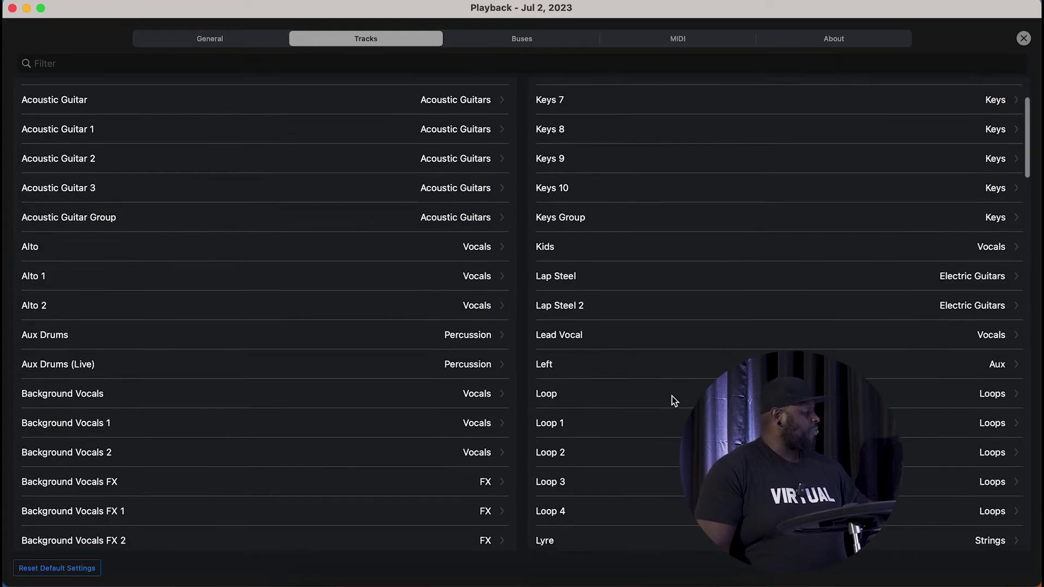
{"action": "scroll", "coordinate": [670, 388], "scroll_direction": "down", "scroll_amount": 5}
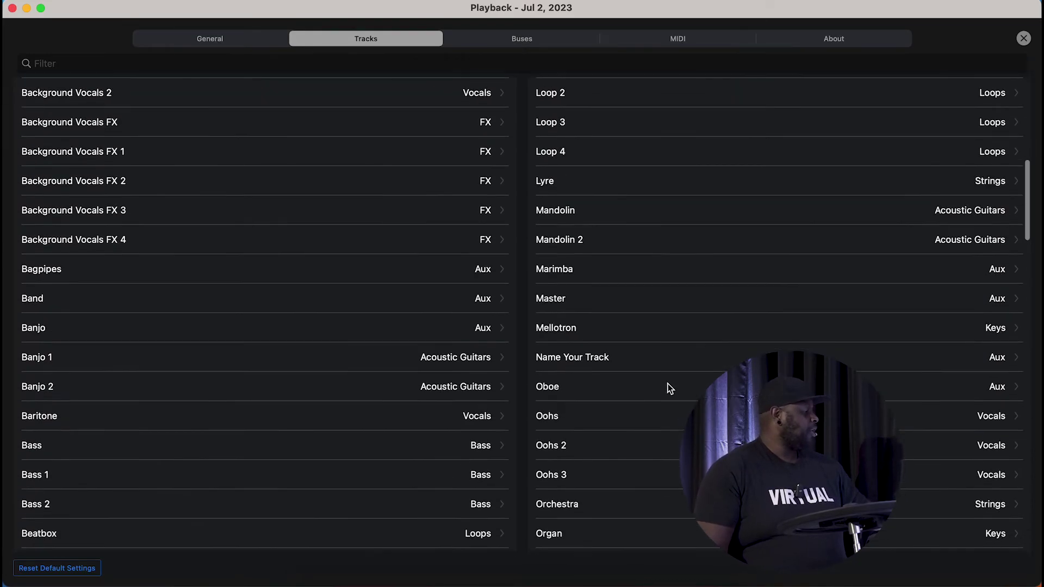
{"action": "scroll", "coordinate": [670, 388], "scroll_direction": "down", "scroll_amount": 5}
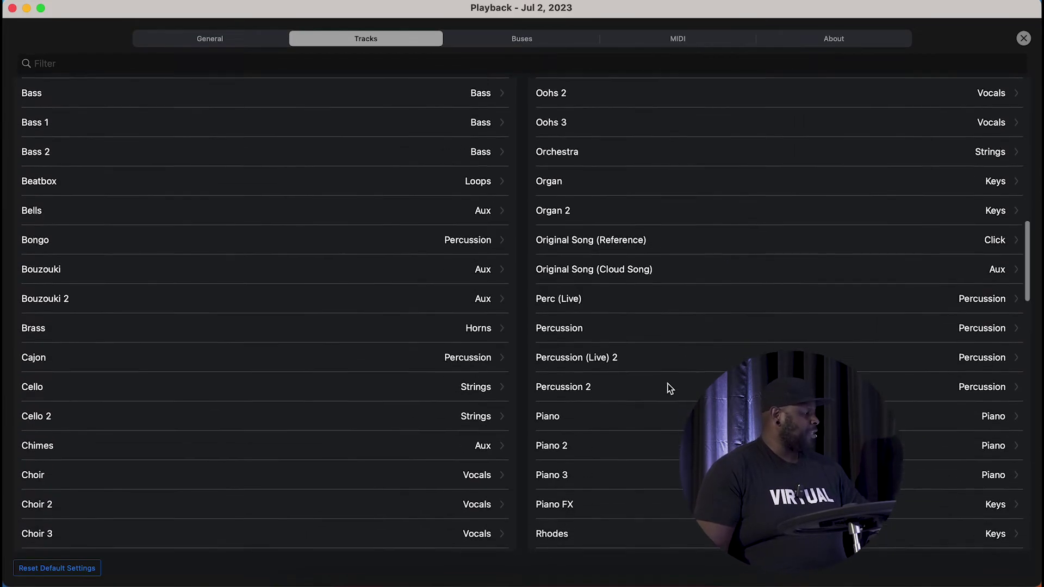
{"action": "scroll", "coordinate": [670, 387], "scroll_direction": "down", "scroll_amount": 5}
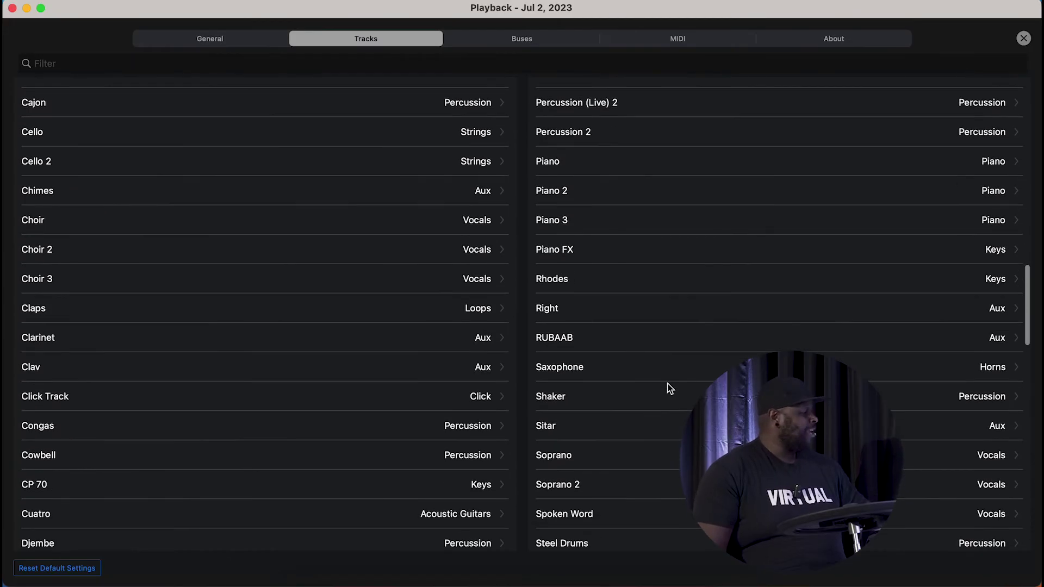
{"action": "scroll", "coordinate": [669, 387], "scroll_direction": "down", "scroll_amount": 5}
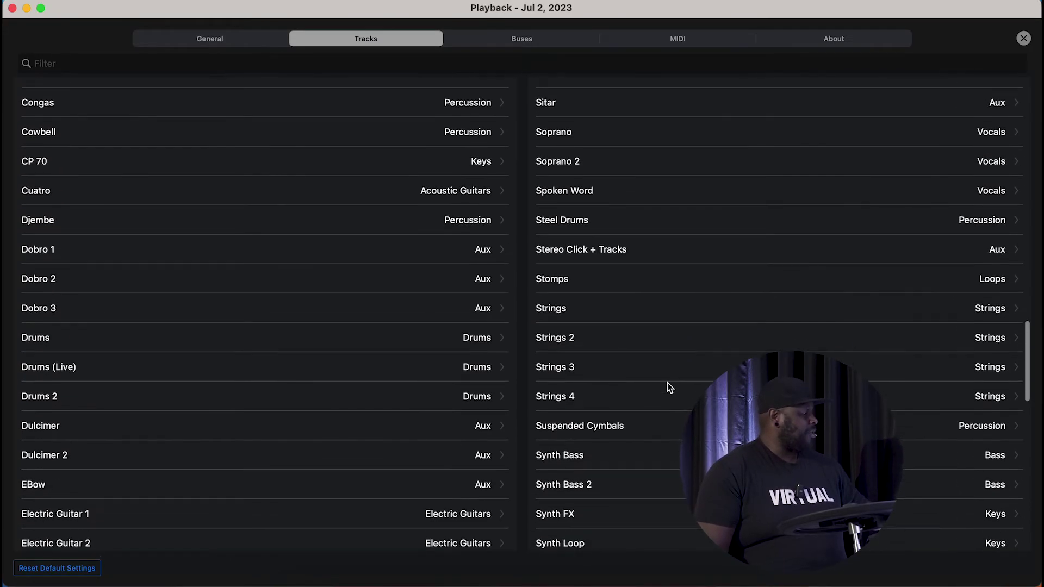
{"action": "scroll", "coordinate": [667, 383], "scroll_direction": "down", "scroll_amount": 6}
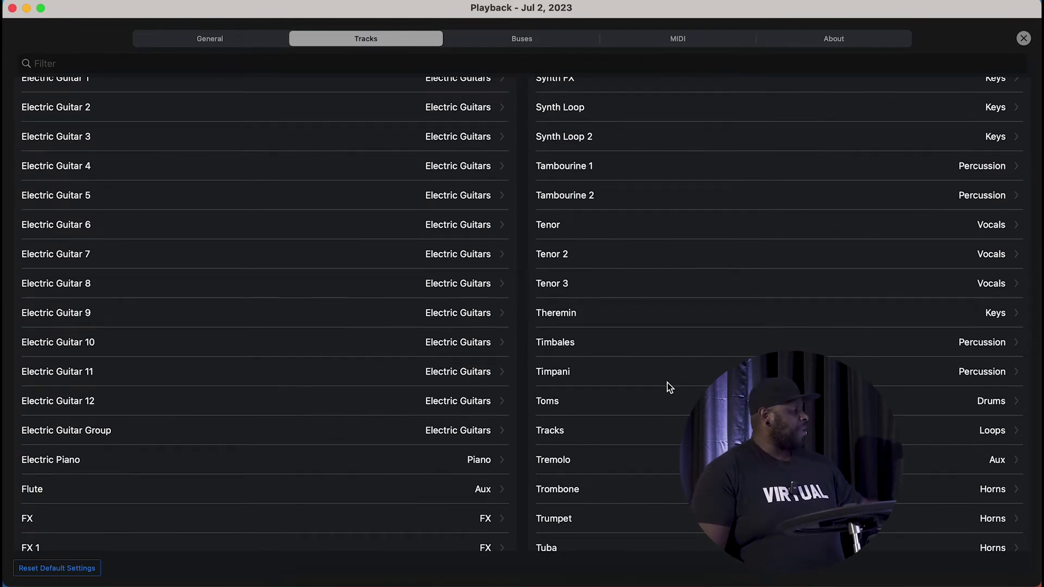
- Check the bus outputs and view the output choices for the Click bus
{"action": "left_click", "coordinate": [521, 39]}
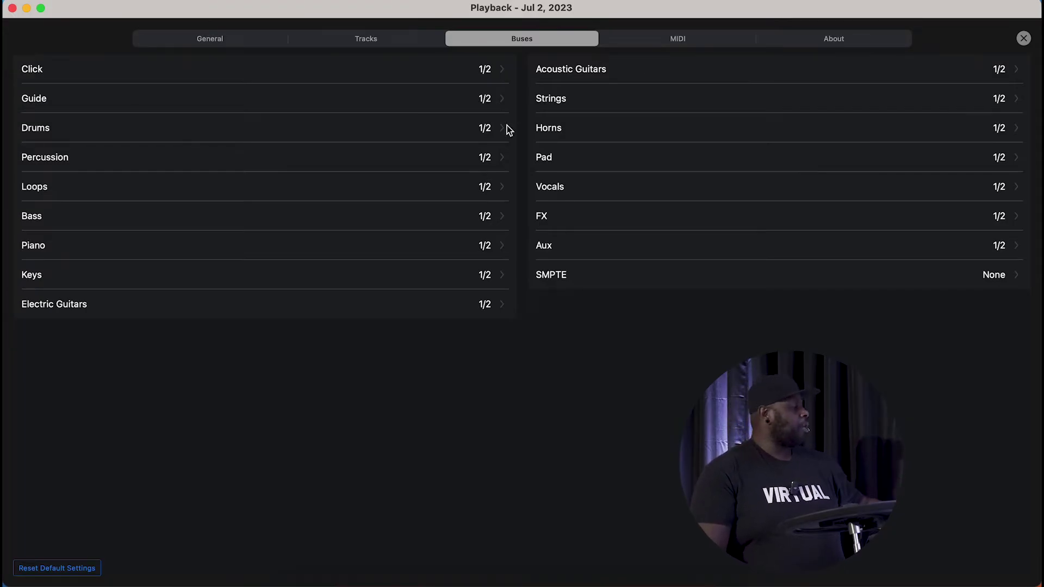
{"action": "left_click", "coordinate": [501, 68]}
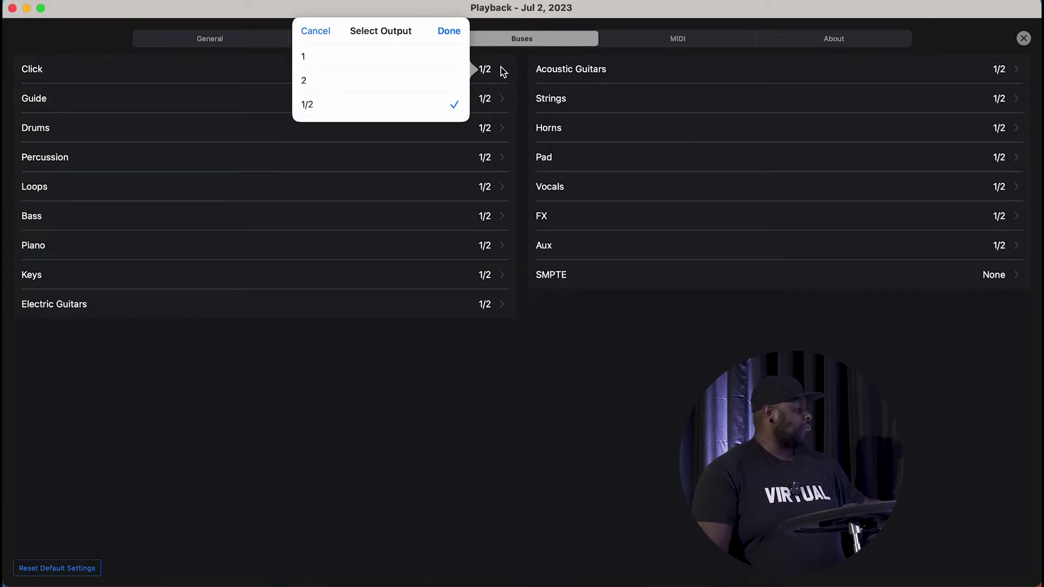
{"action": "left_click", "coordinate": [450, 32]}
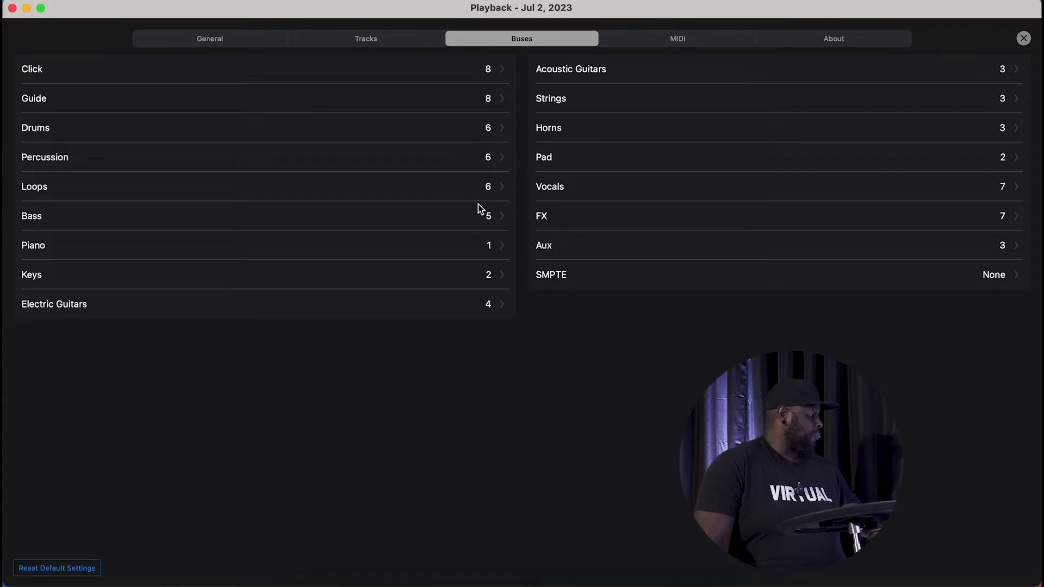
- Review the track bus assignments against the bus outputs and close the settings
{"action": "left_click", "coordinate": [390, 46]}
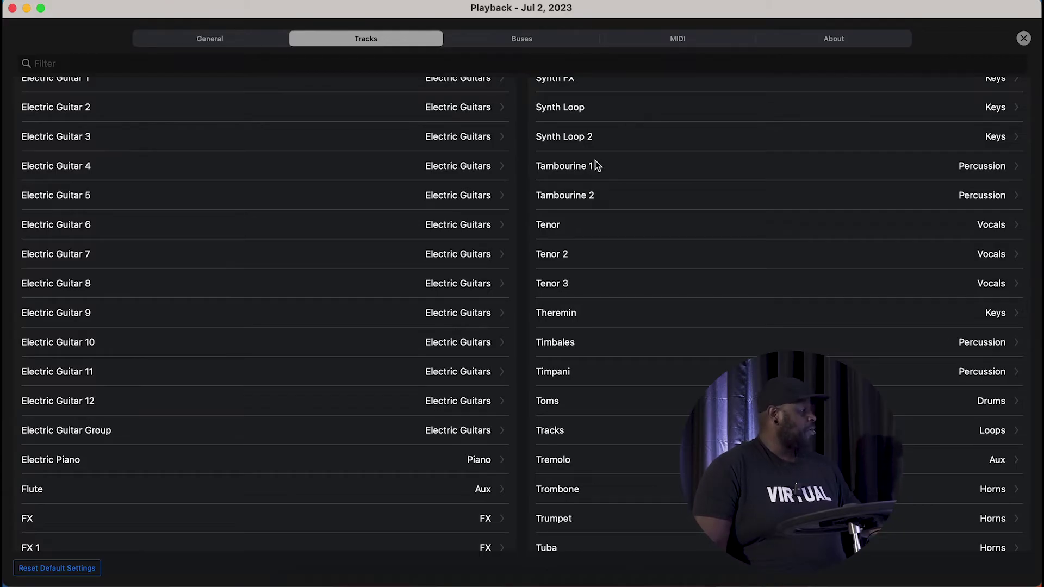
{"action": "left_click", "coordinate": [516, 44]}
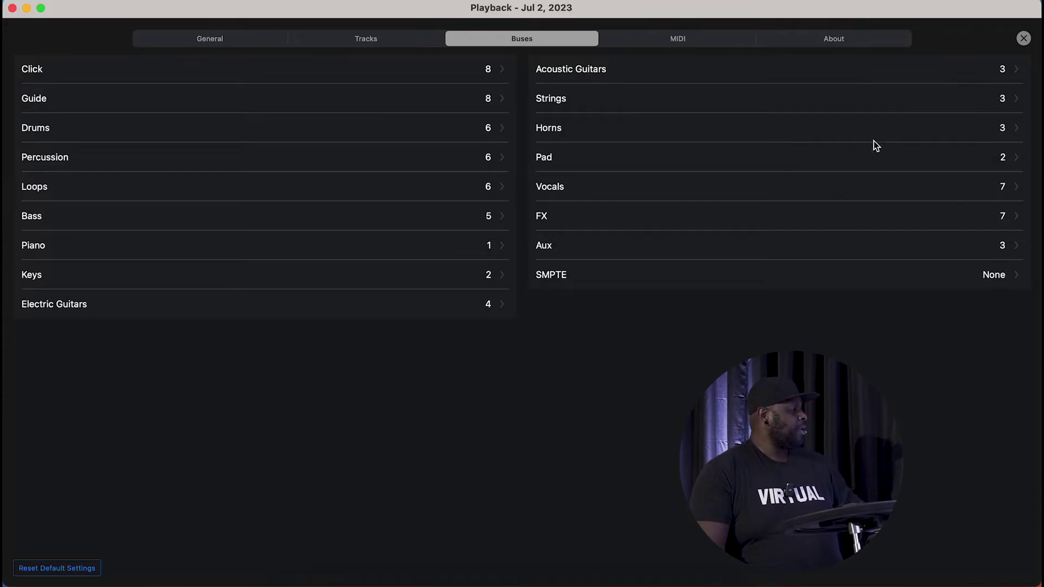
{"action": "left_click", "coordinate": [673, 38]}
{"action": "left_click", "coordinate": [1023, 39]}
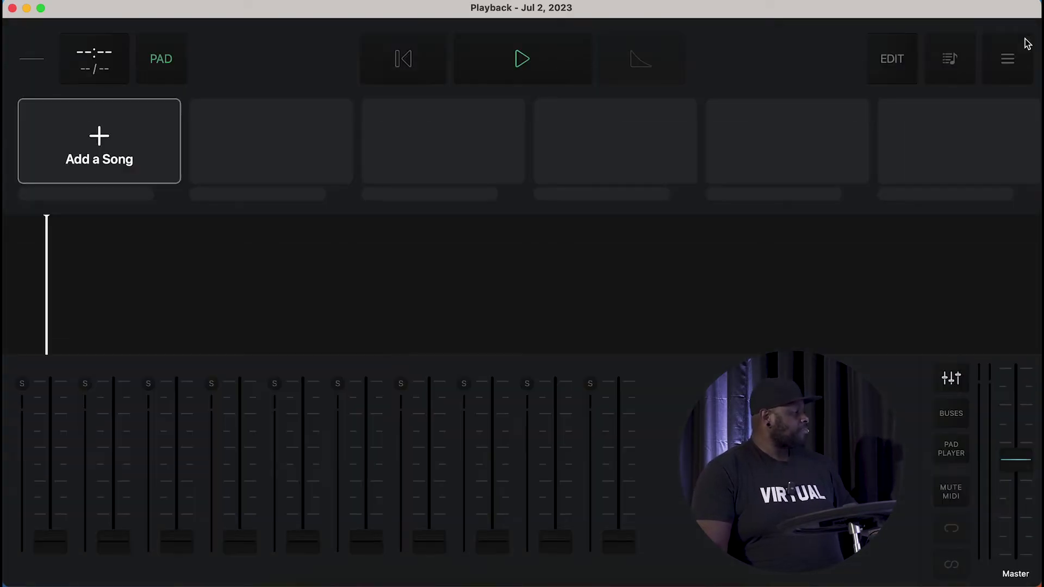
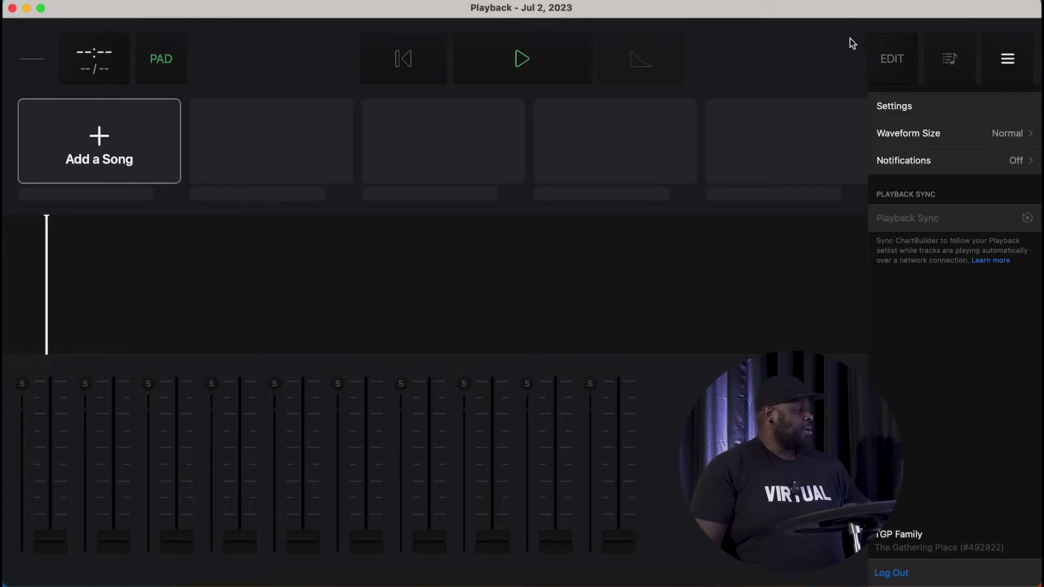
- Browse the upcoming and past saved setlists and return to the setlist options
{"action": "left_click", "coordinate": [953, 64]}
{"action": "left_click", "coordinate": [953, 64]}
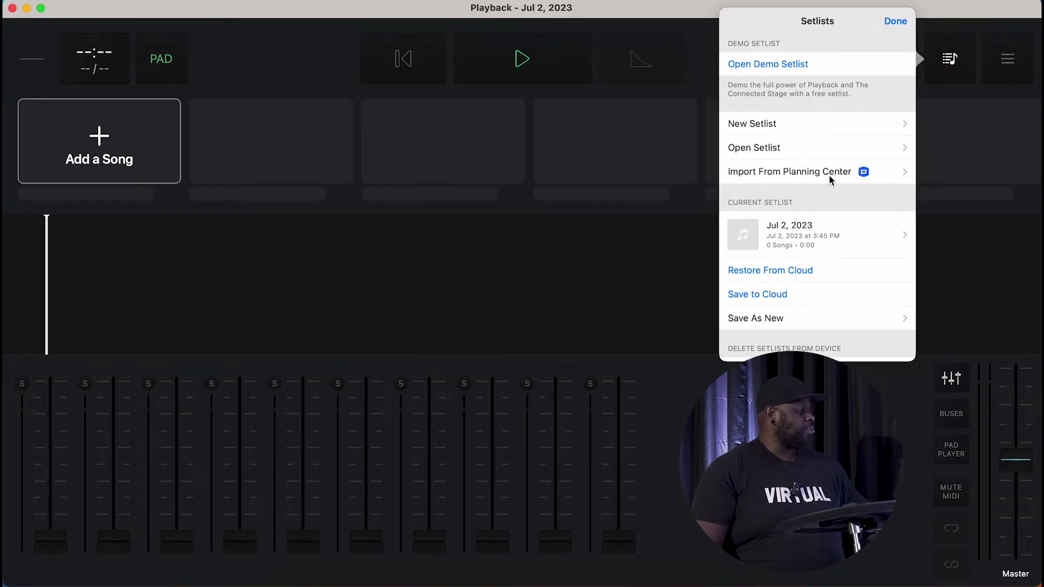
{"action": "left_click", "coordinate": [827, 149]}
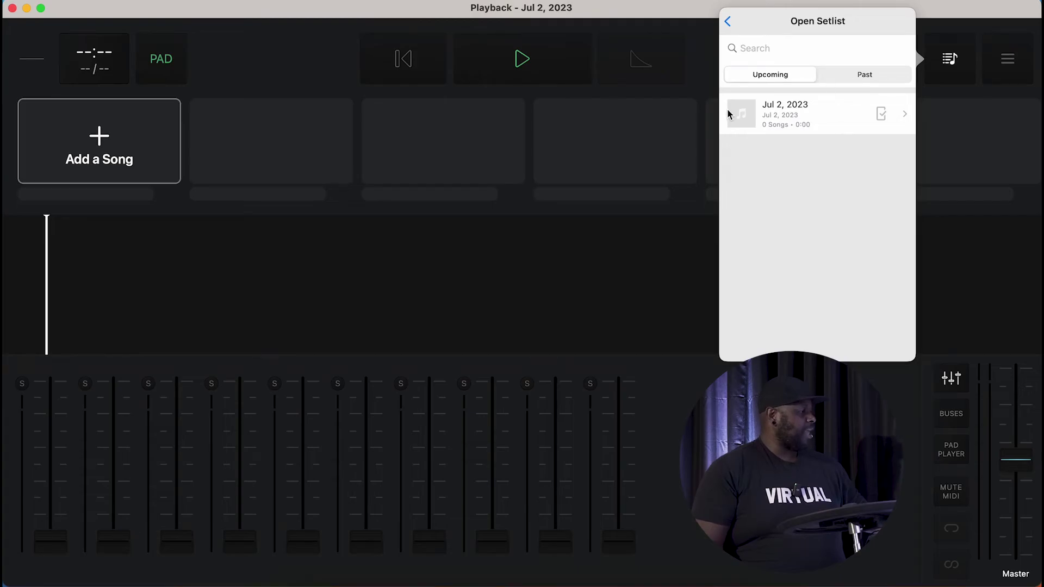
{"action": "left_click", "coordinate": [866, 75]}
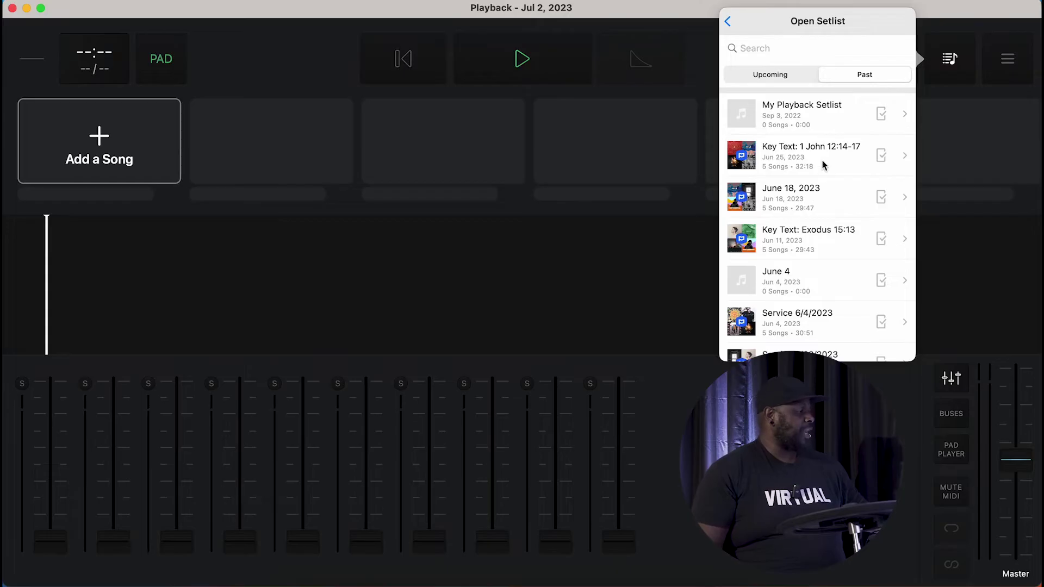
{"action": "left_click", "coordinate": [785, 74]}
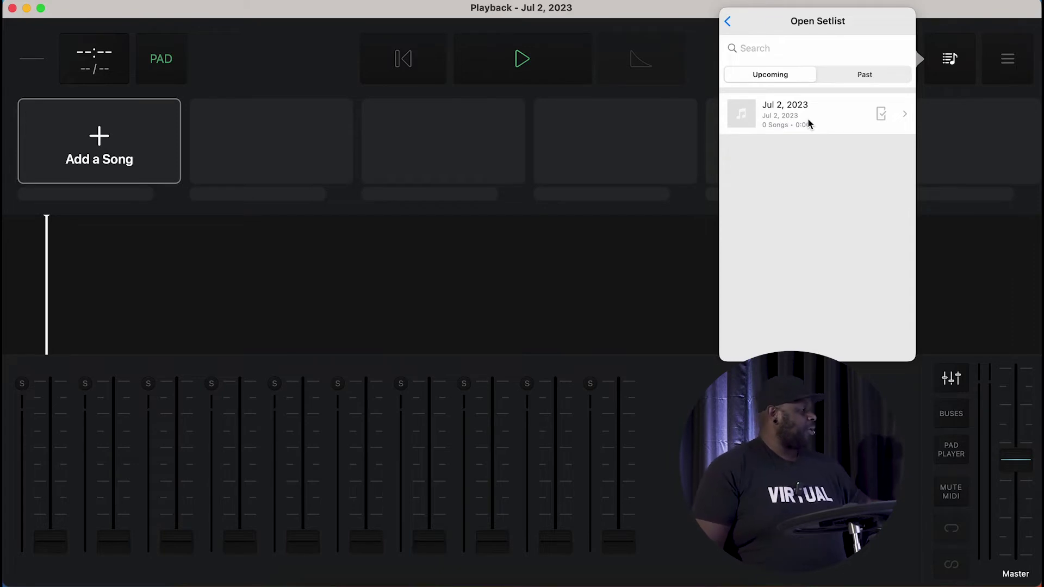
{"action": "left_click", "coordinate": [727, 20]}
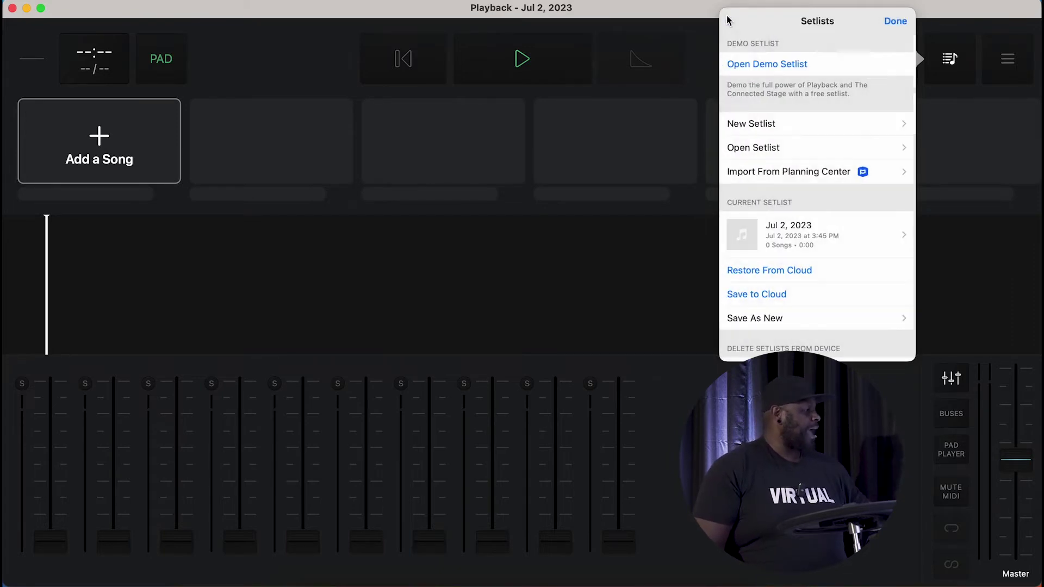
- Import the Jul 2, 2023 Adult Worship plan "Key Text: 1 Kings 20:11; Joel 3:9-11" from Planning Center and load its setlist
{"action": "left_click", "coordinate": [844, 174]}
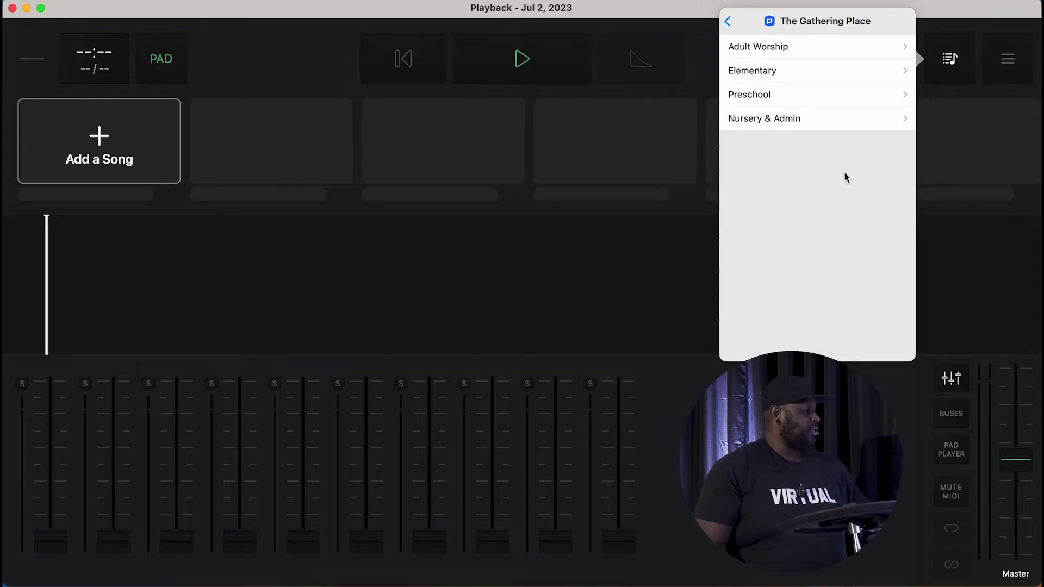
{"action": "left_click", "coordinate": [824, 50]}
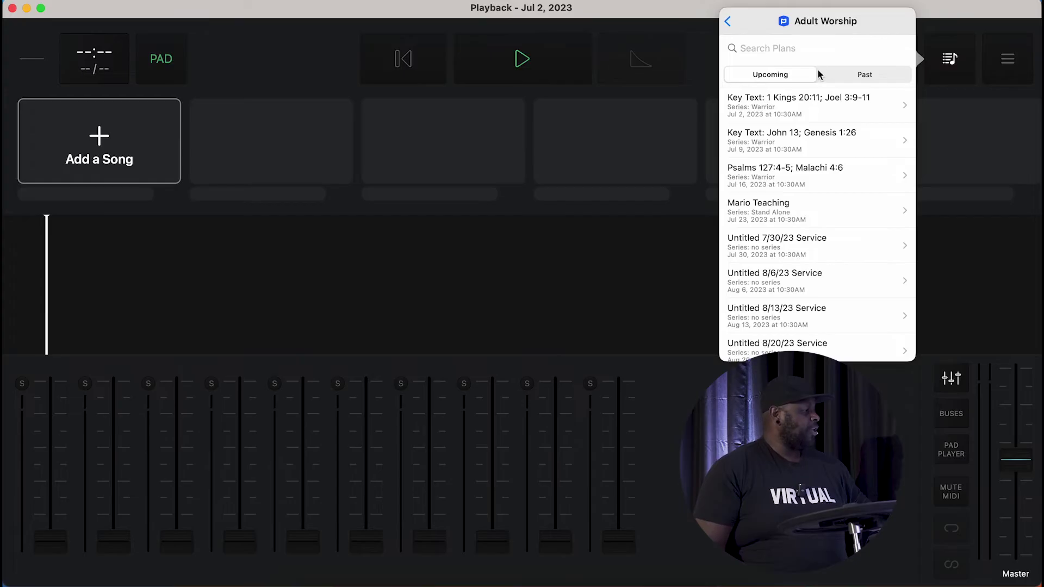
{"action": "left_click", "coordinate": [808, 103]}
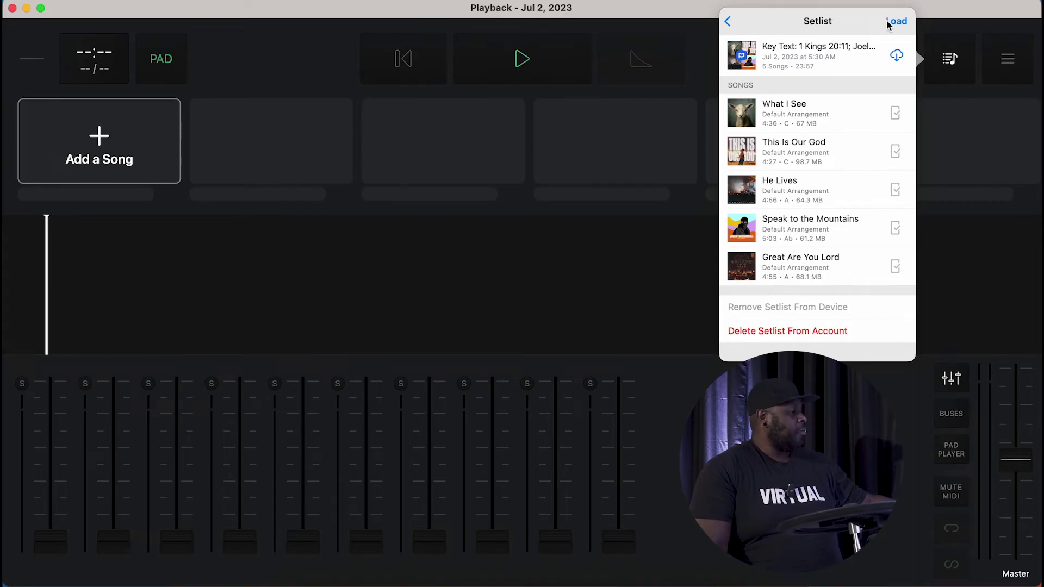
{"action": "left_click", "coordinate": [891, 22]}
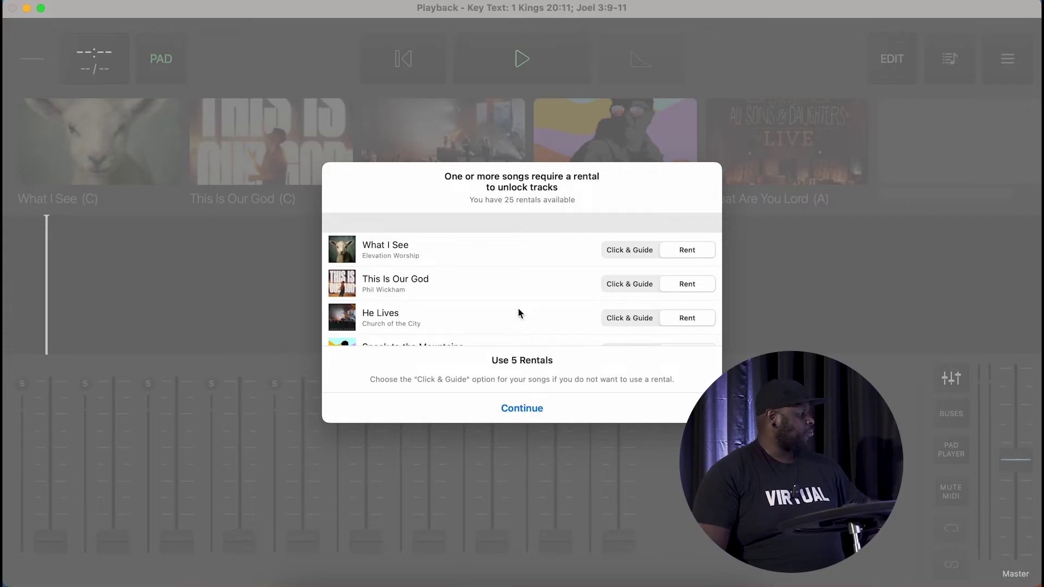
- Rent the tracks for all five songs in the setlist using 5 rentals and confirm the rental
{"action": "scroll", "coordinate": [517, 303], "scroll_direction": "down", "scroll_amount": 3}
{"action": "scroll", "coordinate": [517, 302], "scroll_direction": "up", "scroll_amount": 3}
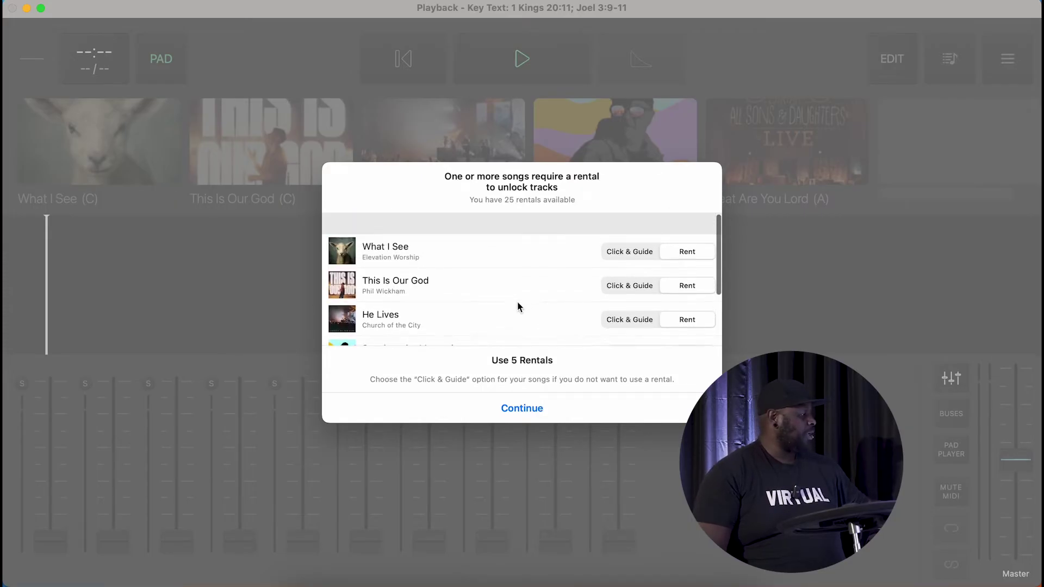
{"action": "left_click", "coordinate": [529, 406]}
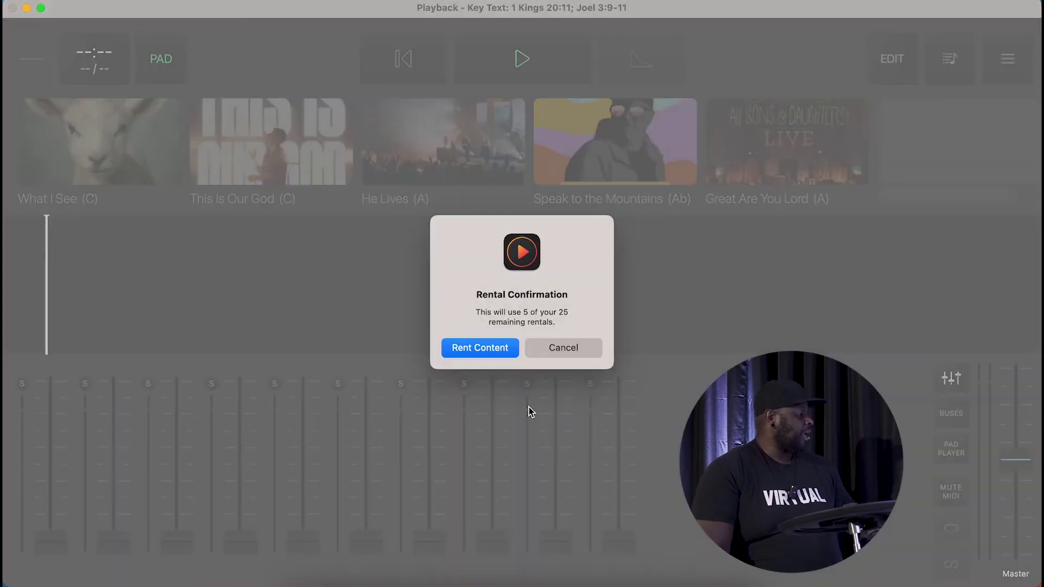
{"action": "left_click", "coordinate": [491, 351]}
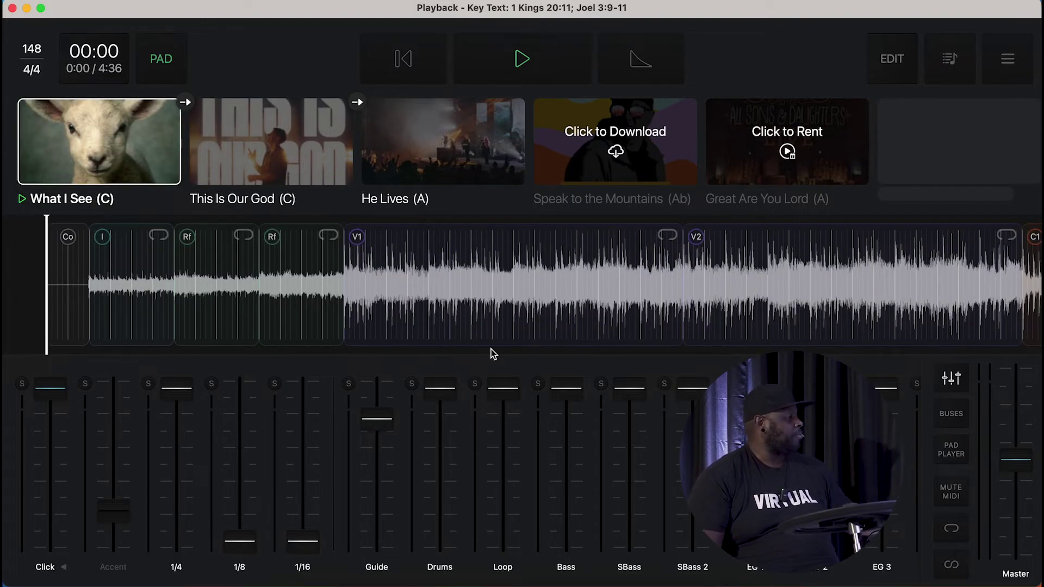
- Download the tracks for Speak to the Mountains and rent the selected song Great Are You Lord
{"action": "left_click", "coordinate": [617, 154]}
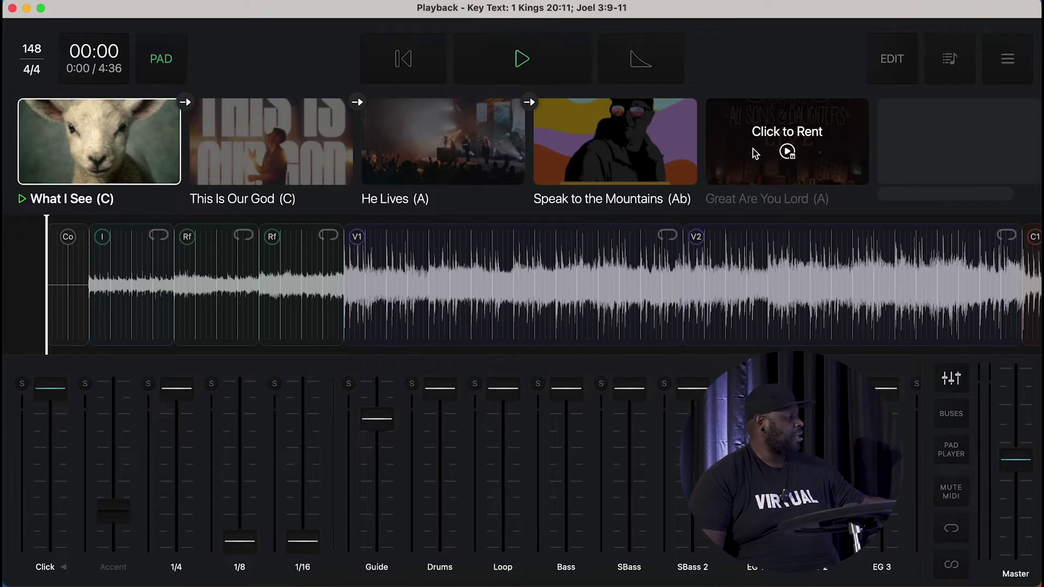
{"action": "left_click", "coordinate": [787, 153]}
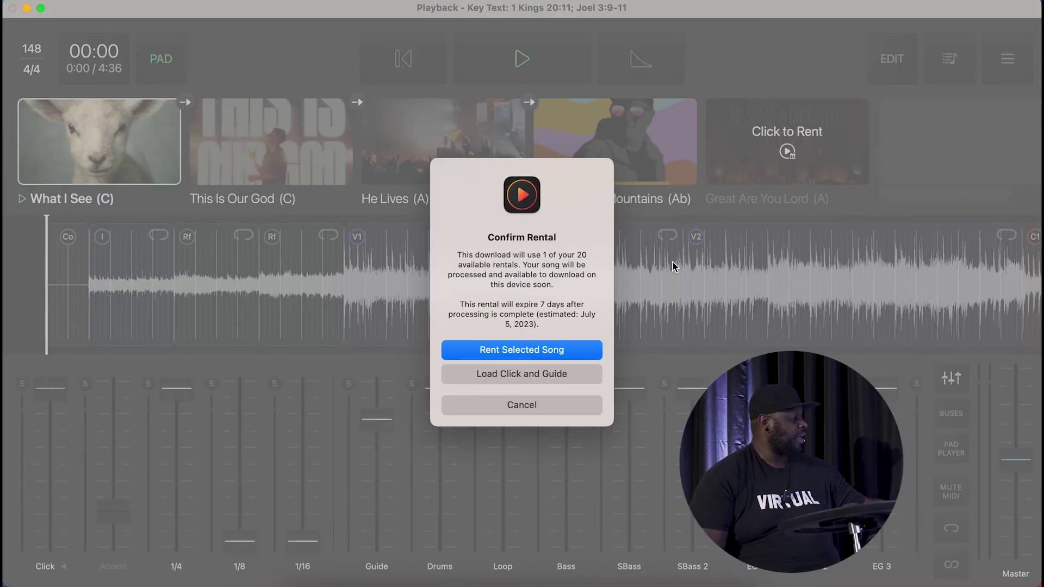
{"action": "left_click", "coordinate": [560, 351]}
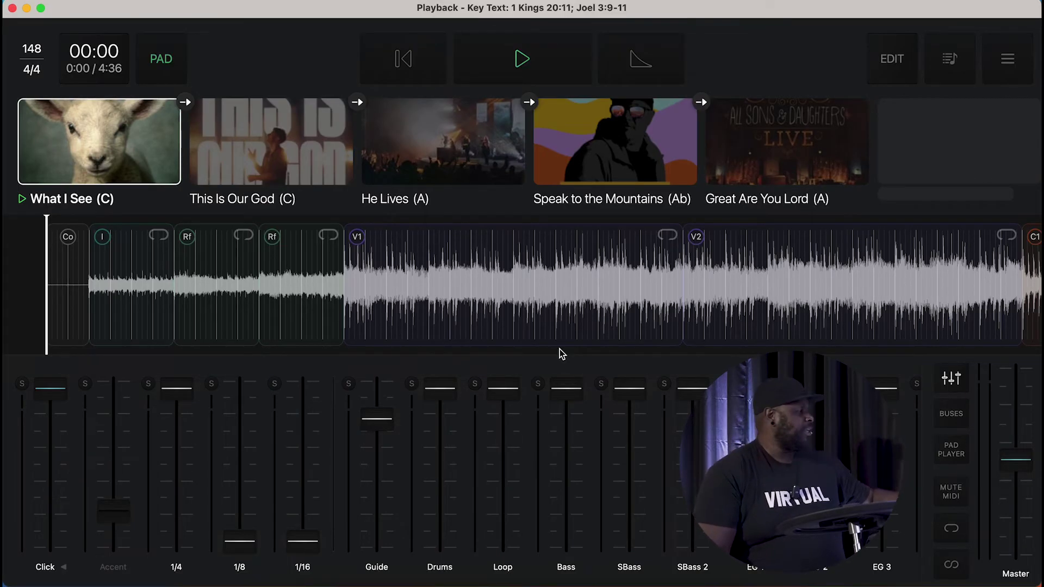
- Search the songs to add for "i speak jesus", view the rental options of the Charity Gayle version, and leave setlist editing without adding it
{"action": "left_click", "coordinate": [891, 61]}
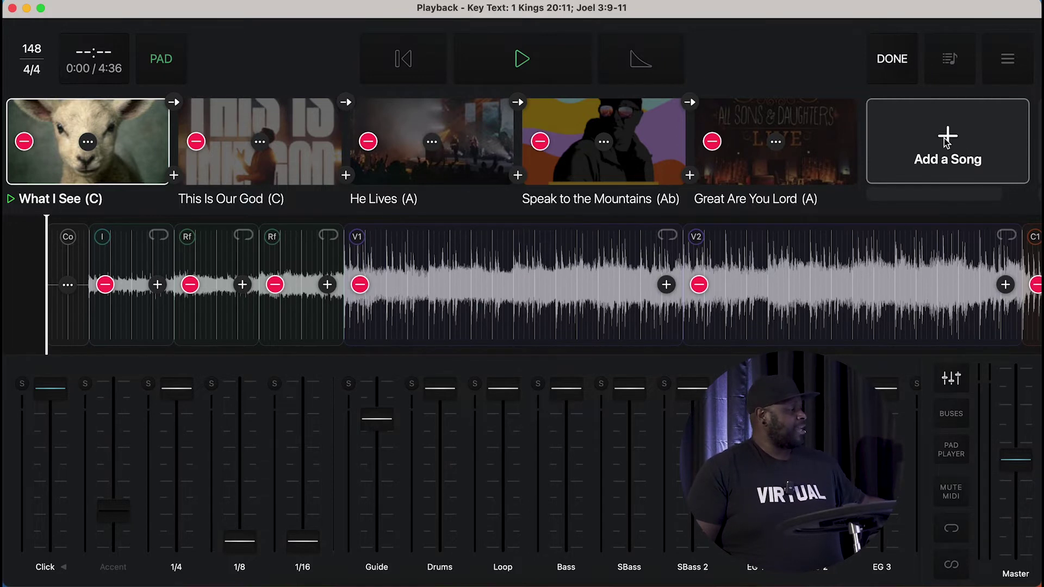
{"action": "left_click", "coordinate": [944, 140]}
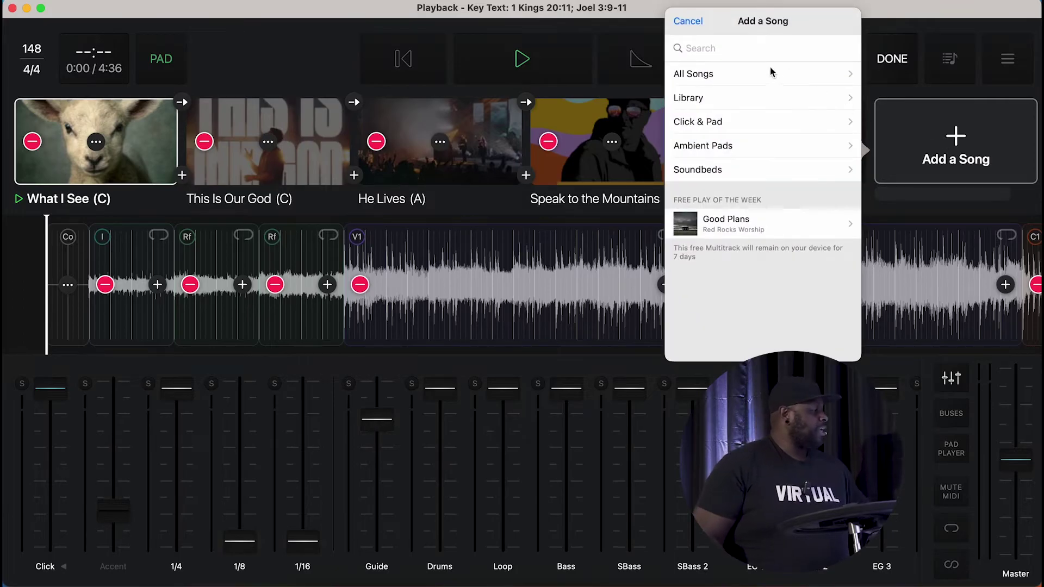
{"action": "left_click", "coordinate": [759, 51]}
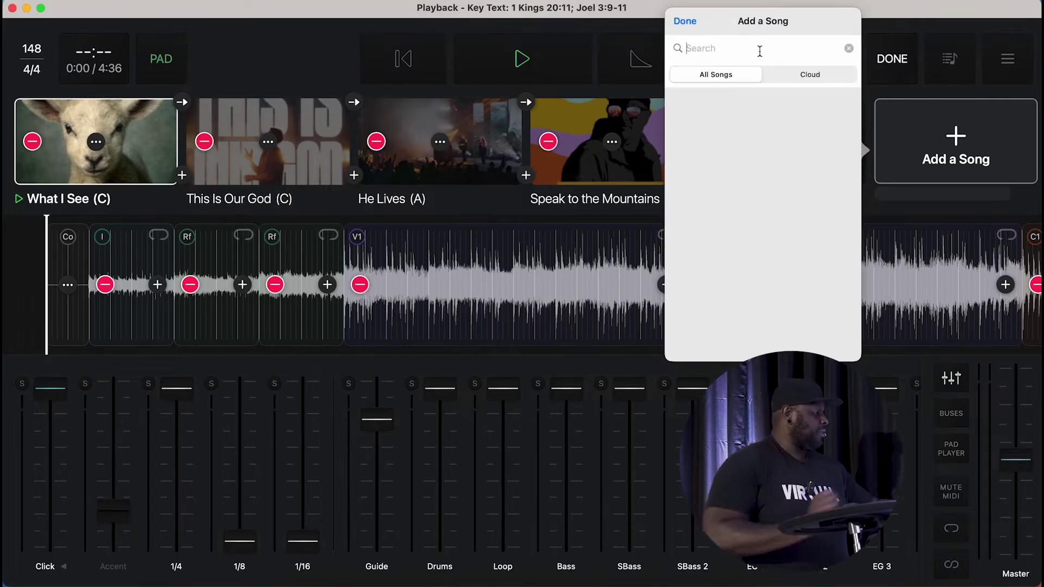
{"action": "type", "text": "i speak jesus"}
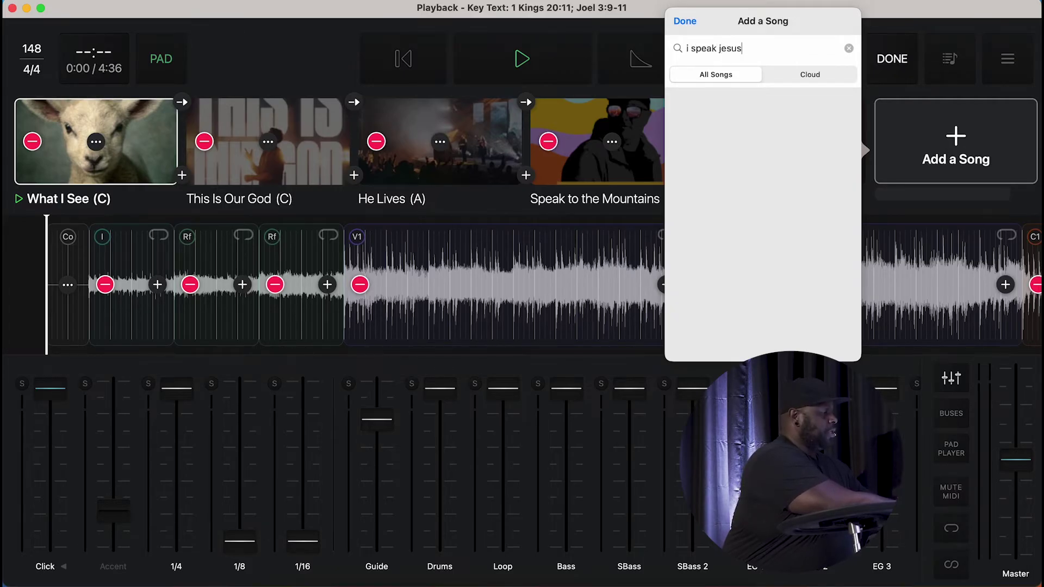
{"action": "key", "text": "Return"}
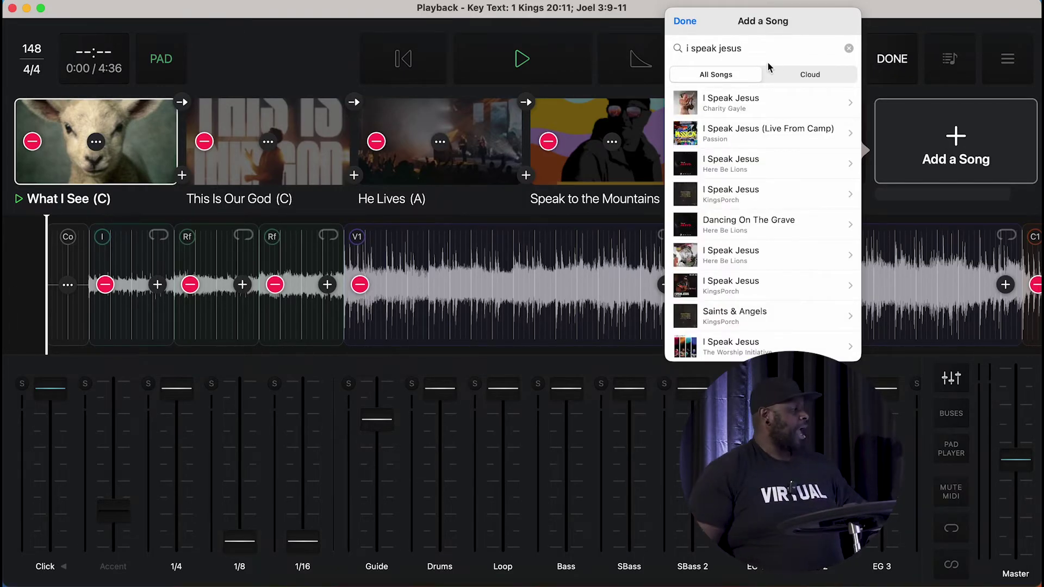
{"action": "left_click", "coordinate": [752, 106]}
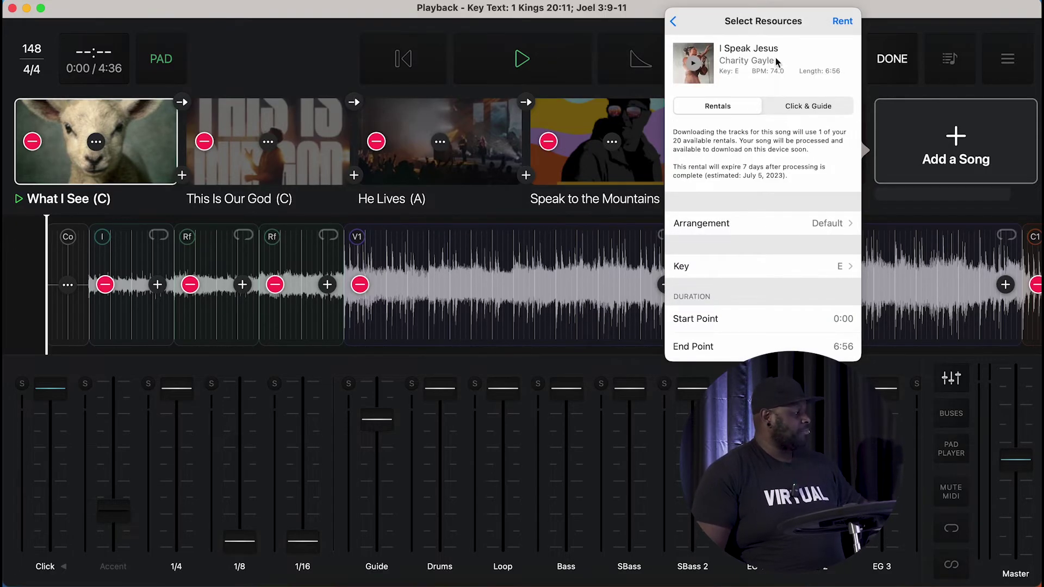
{"action": "left_click", "coordinate": [888, 96]}
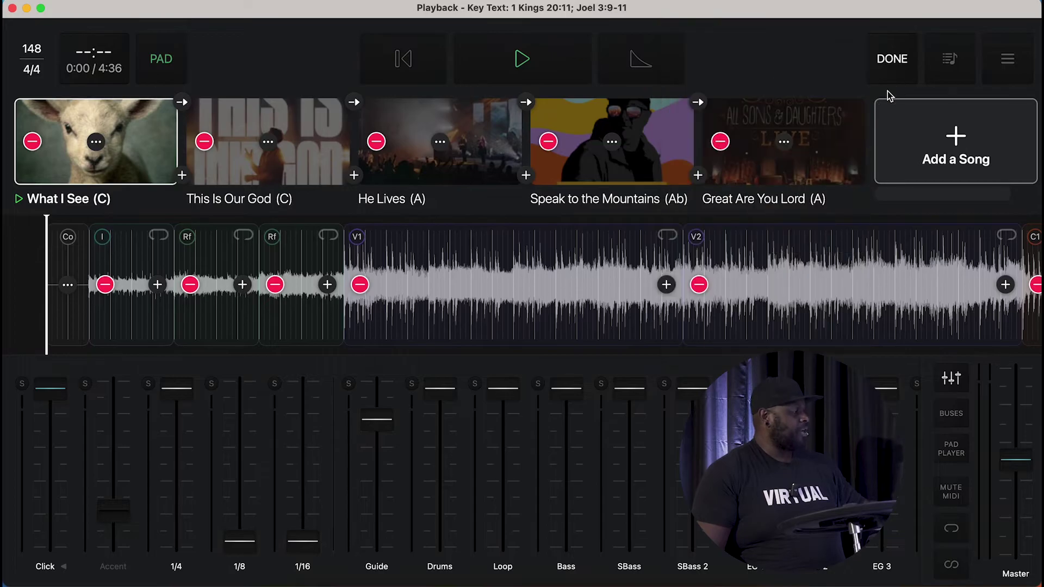
{"action": "left_click", "coordinate": [892, 60]}
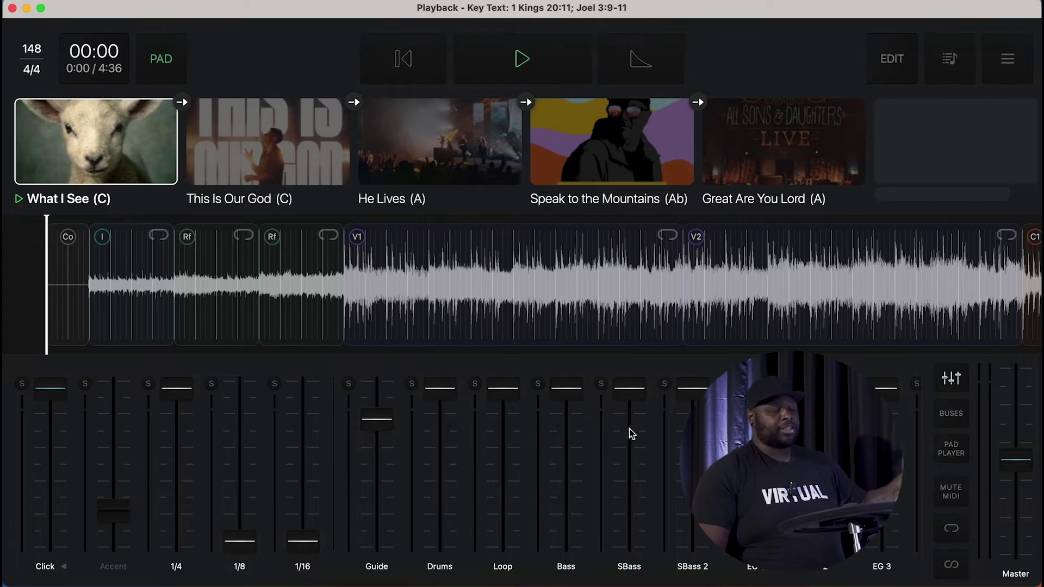
- Mute the Drums track of What I See, and mute and unmute its Bass track
{"action": "scroll", "coordinate": [462, 473], "scroll_direction": "right", "scroll_amount": 10}
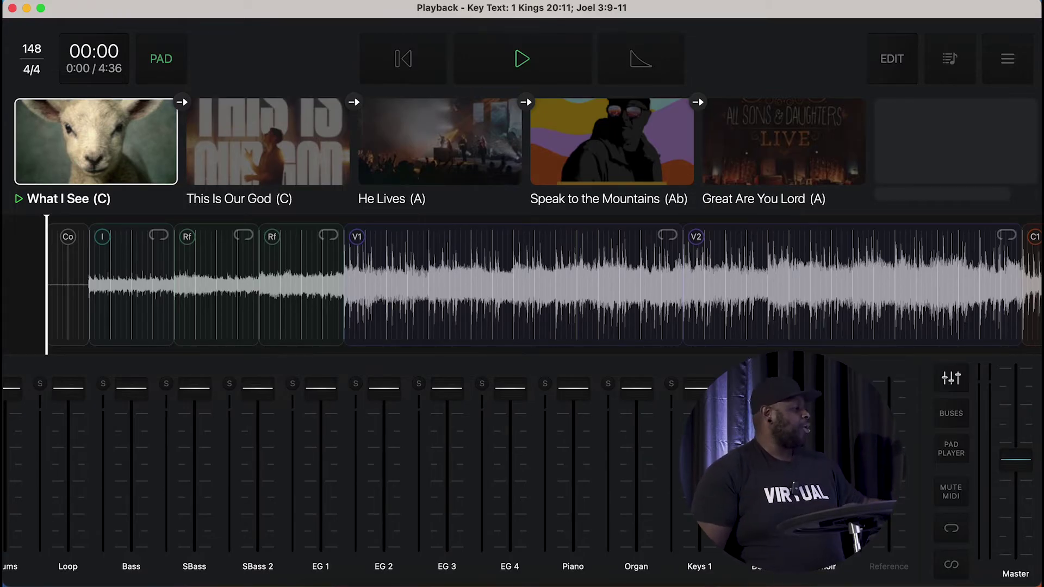
{"action": "scroll", "coordinate": [663, 419], "scroll_direction": "left", "scroll_amount": 10}
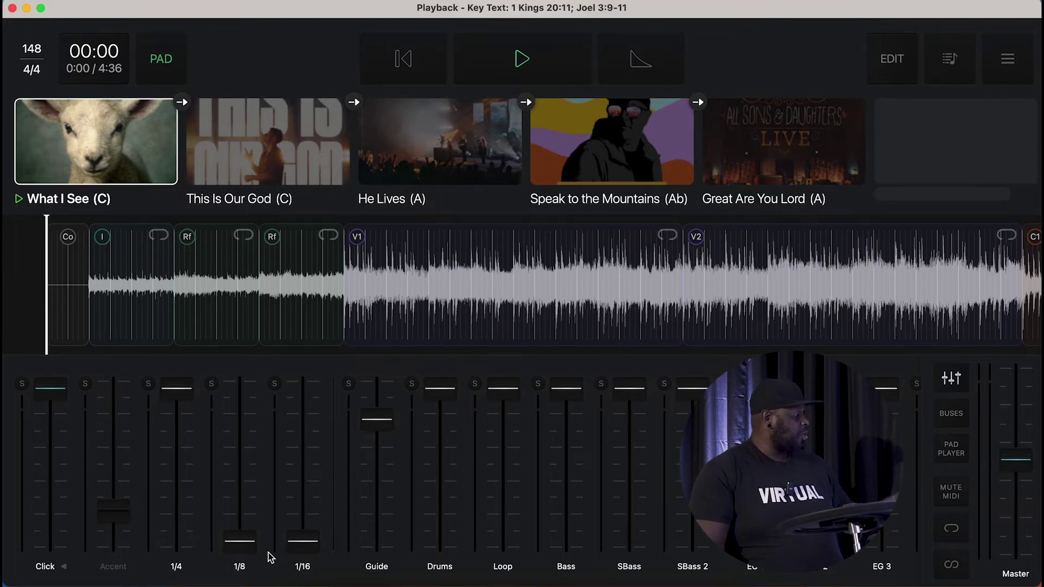
{"action": "scroll", "coordinate": [268, 552], "scroll_direction": "left", "scroll_amount": 1}
{"action": "scroll", "coordinate": [268, 552], "scroll_direction": "right", "scroll_amount": 1}
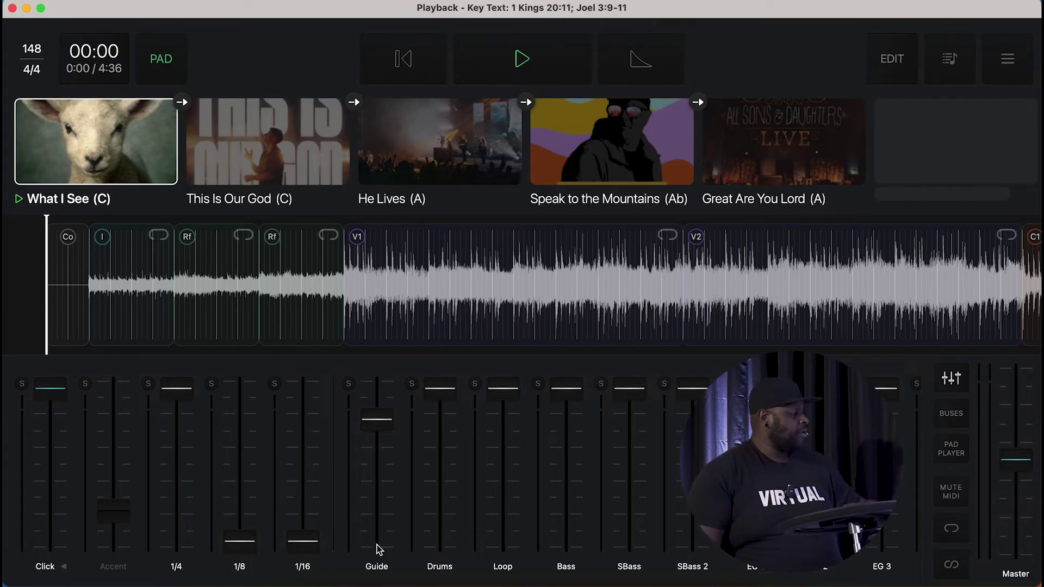
{"action": "left_click", "coordinate": [439, 568]}
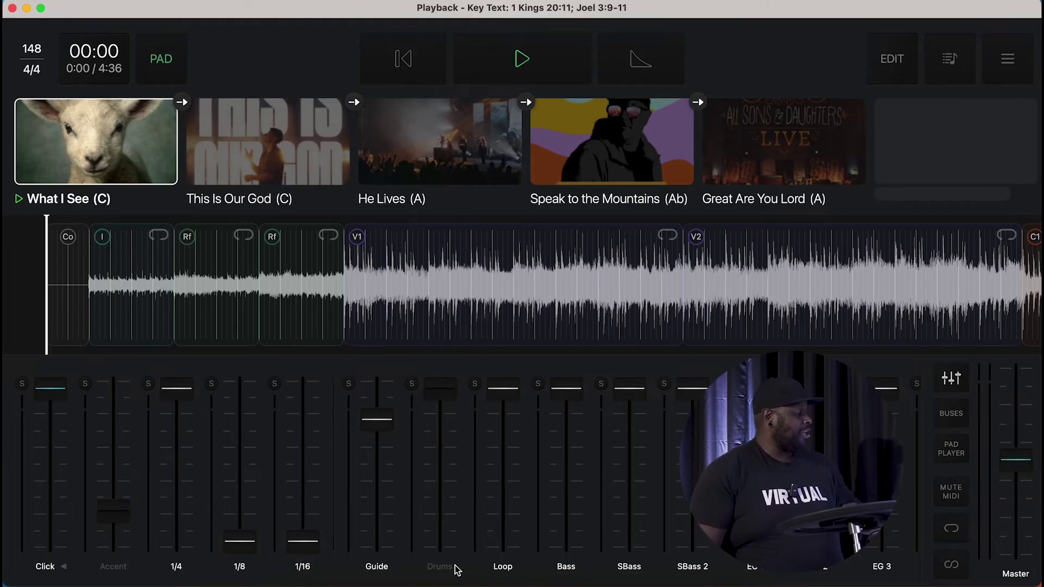
{"action": "left_click", "coordinate": [441, 568]}
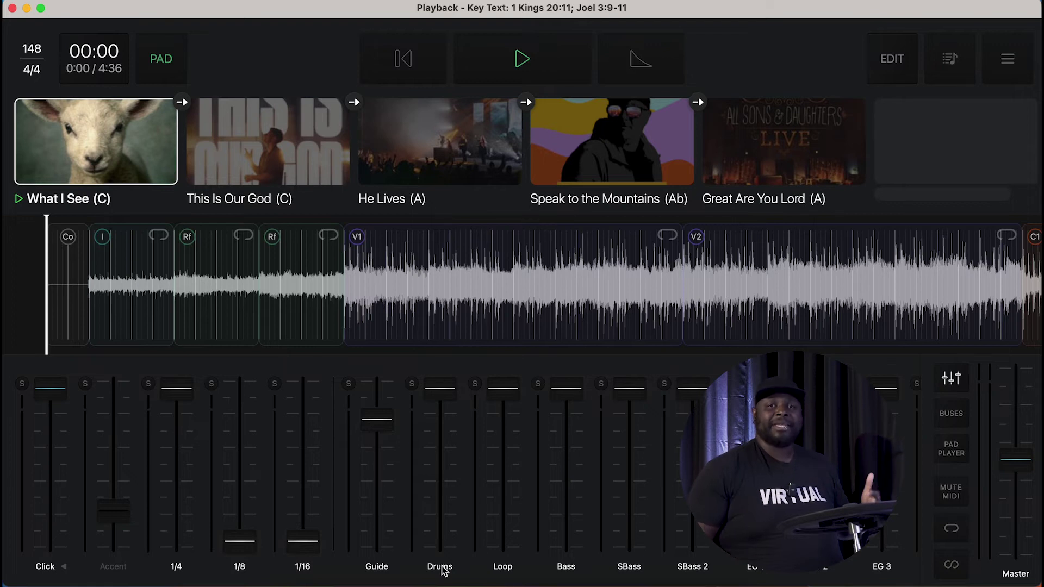
{"action": "left_click", "coordinate": [441, 568]}
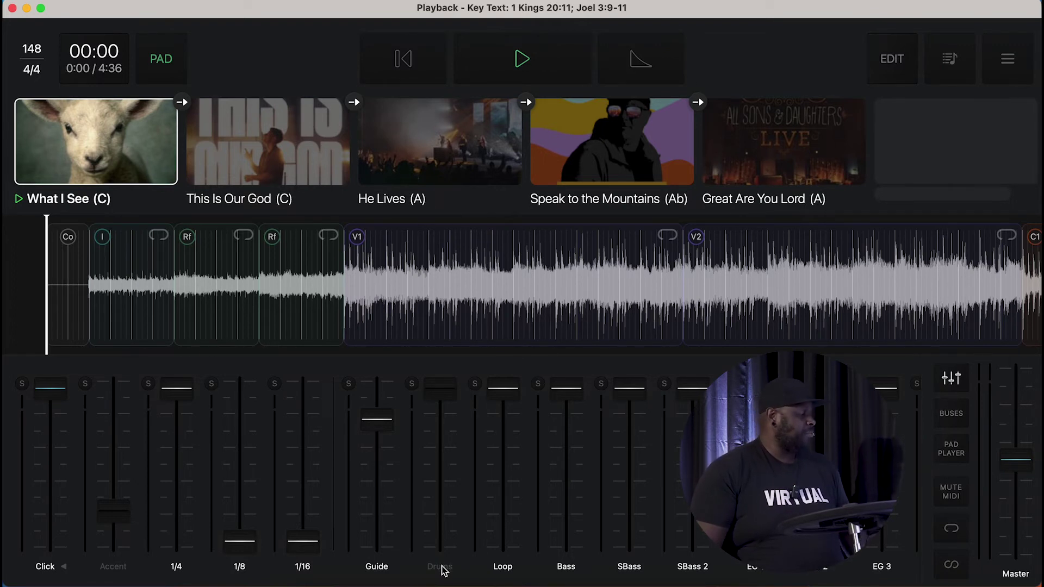
{"action": "left_click", "coordinate": [568, 568]}
{"action": "left_click", "coordinate": [573, 569]}
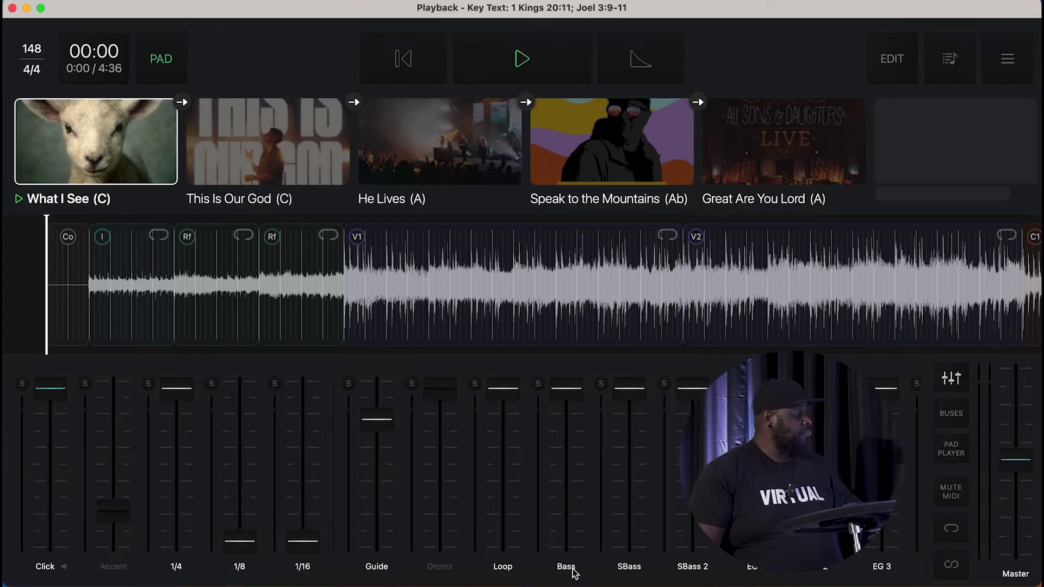
- Lower the BGVS and Choir faders of What I See to about the middle of their range
{"action": "scroll", "coordinate": [574, 572], "scroll_direction": "right", "scroll_amount": 10}
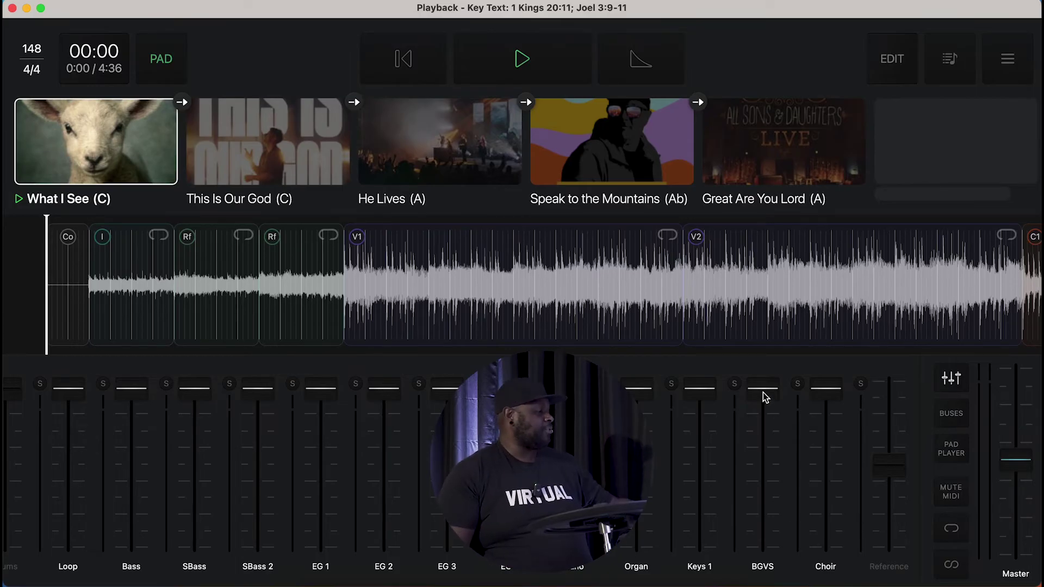
{"action": "left_click_drag", "start_coordinate": [763, 393], "coordinate": [767, 462]}
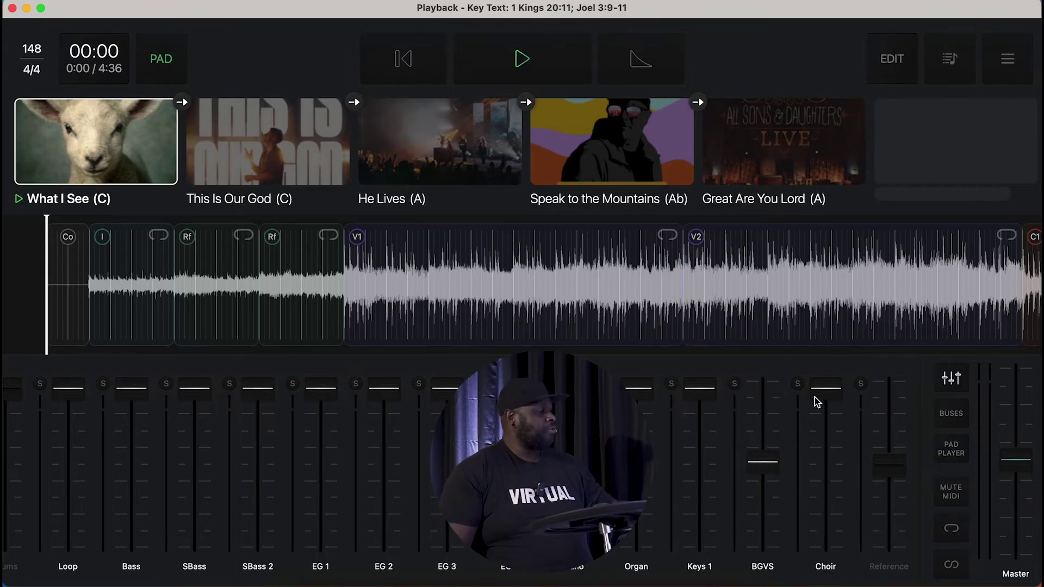
{"action": "left_click_drag", "start_coordinate": [821, 396], "coordinate": [825, 461]}
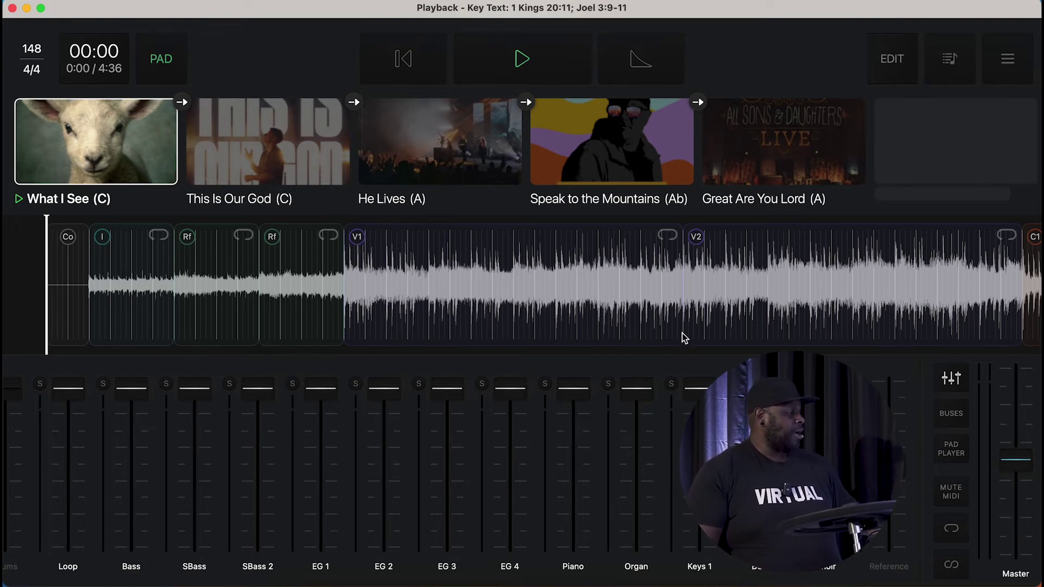
- Switch to the song This Is Our God and raise its master fader slightly
{"action": "left_click", "coordinate": [244, 158]}
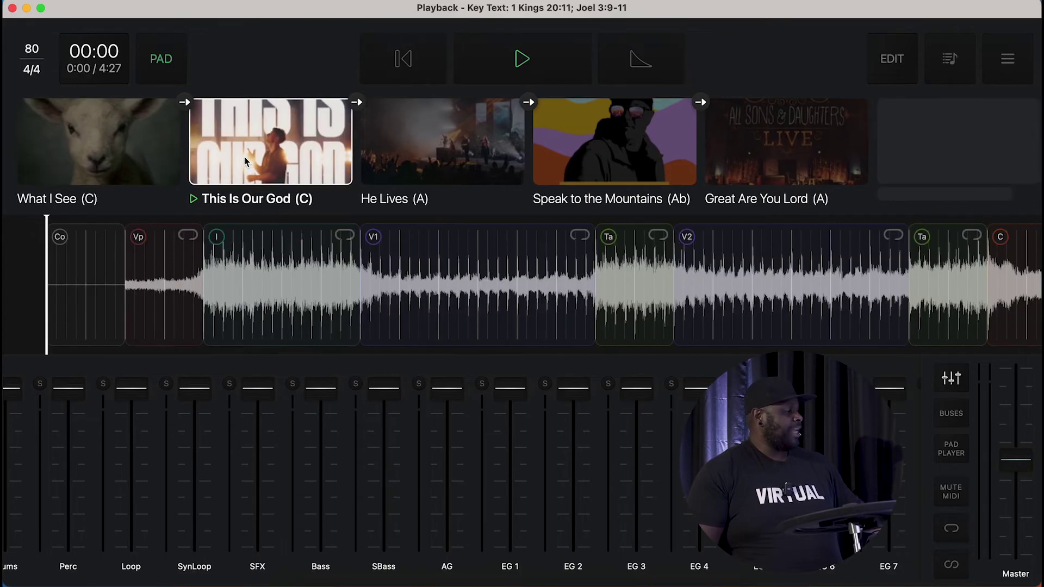
{"action": "left_click", "coordinate": [1005, 455]}
{"action": "left_click_drag", "start_coordinate": [1005, 456], "coordinate": [1006, 439]}
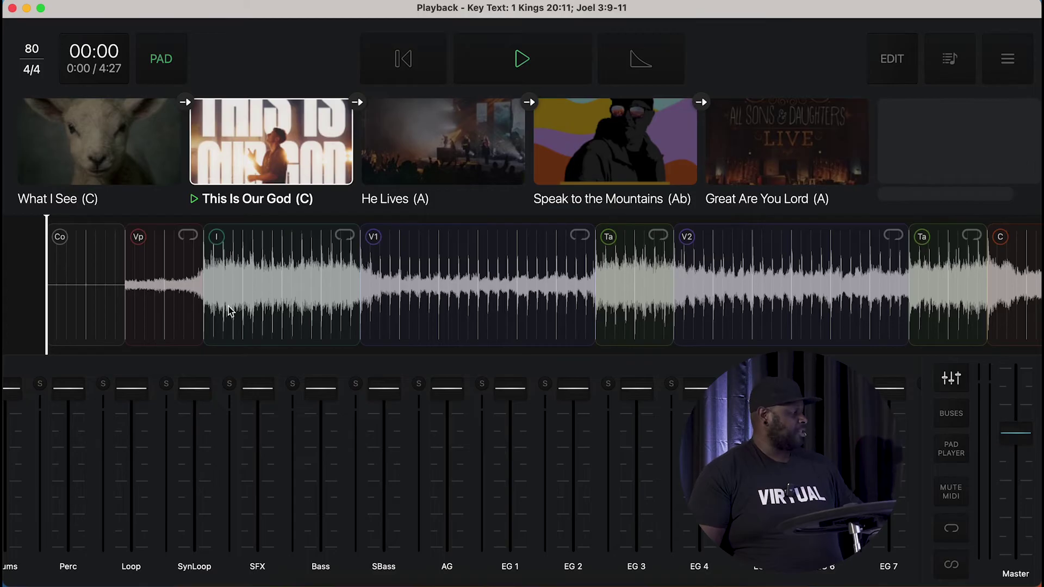
- Switch to What I See and back to This Is Our God to compare their master levels and track mixes
{"action": "left_click", "coordinate": [150, 173]}
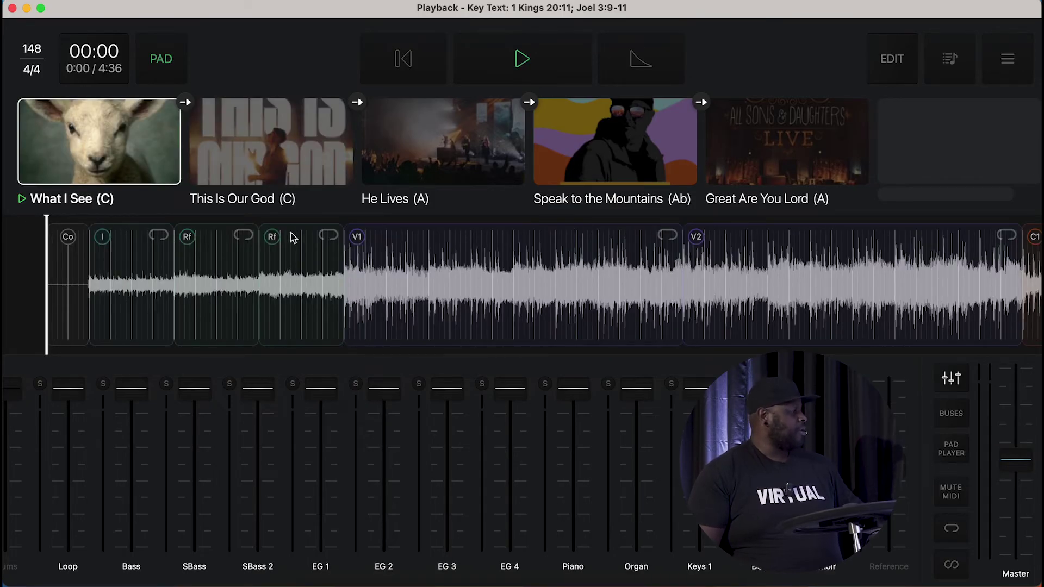
{"action": "left_click", "coordinate": [258, 166]}
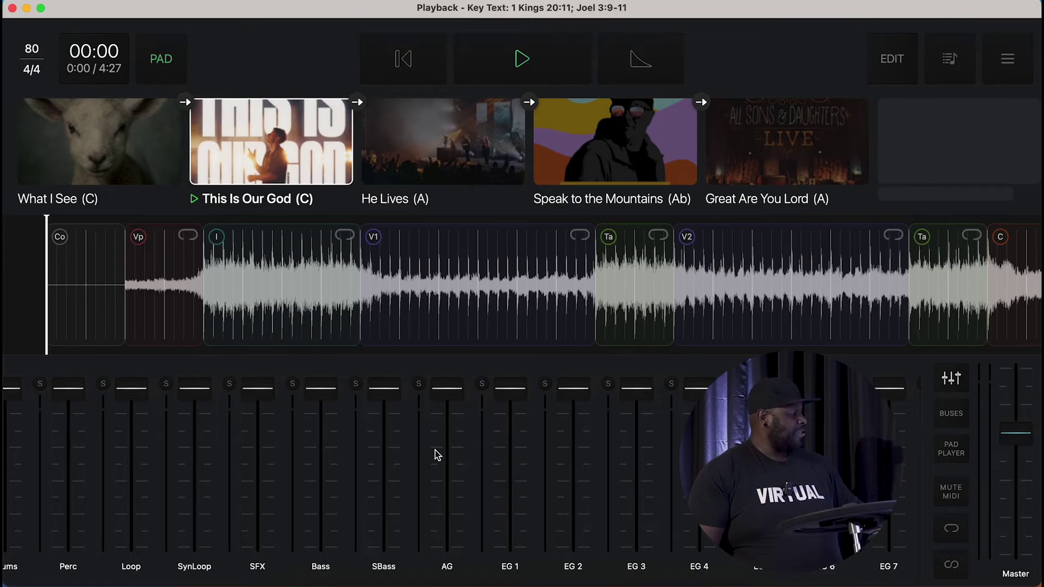
{"action": "scroll", "coordinate": [434, 450], "scroll_direction": "left", "scroll_amount": 10}
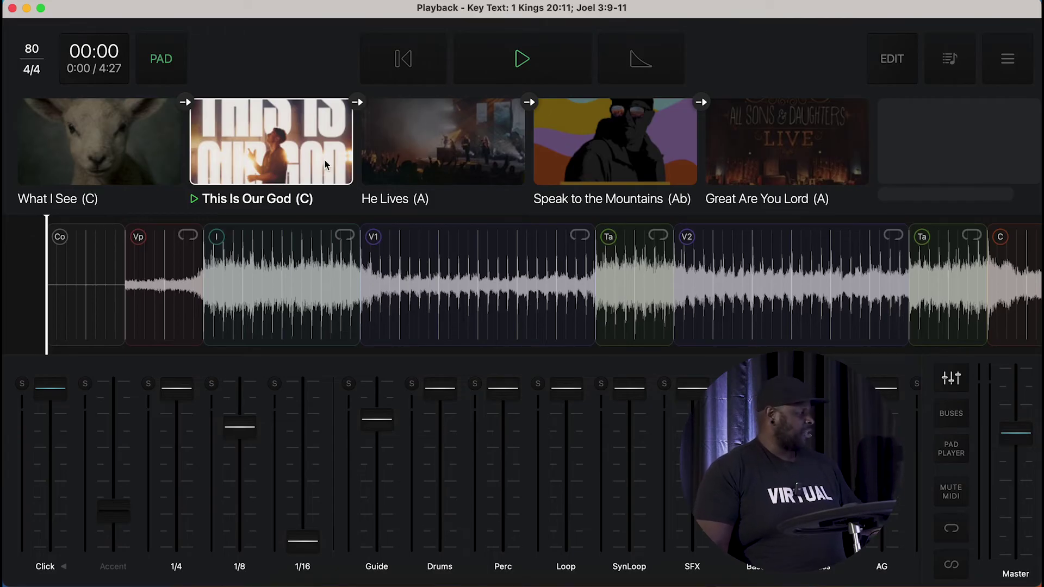
- Set the transitions from What I See to This Is Our God and from This Is Our God to He Lives to Overlap
{"action": "left_click", "coordinate": [185, 102]}
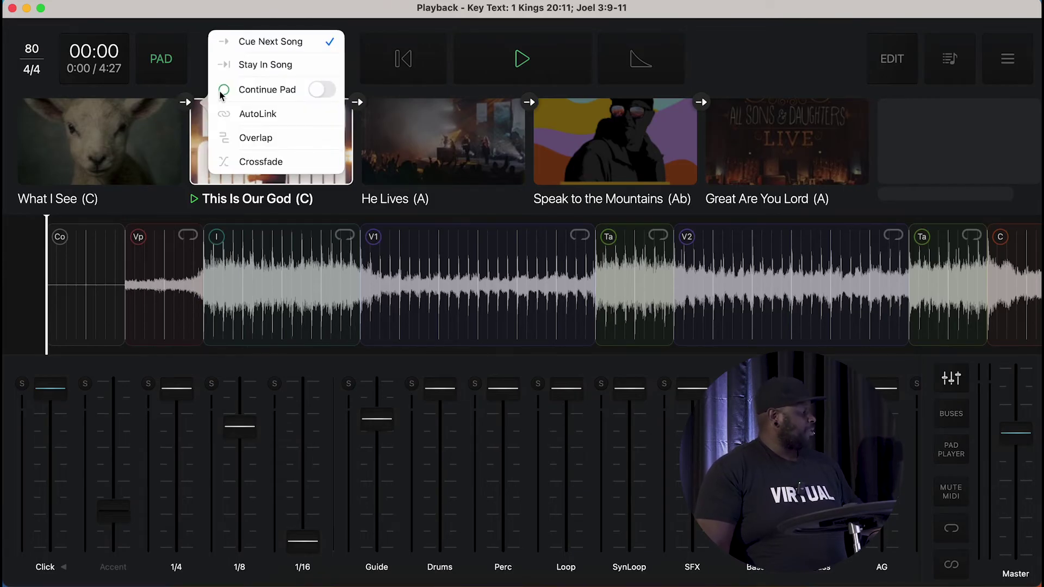
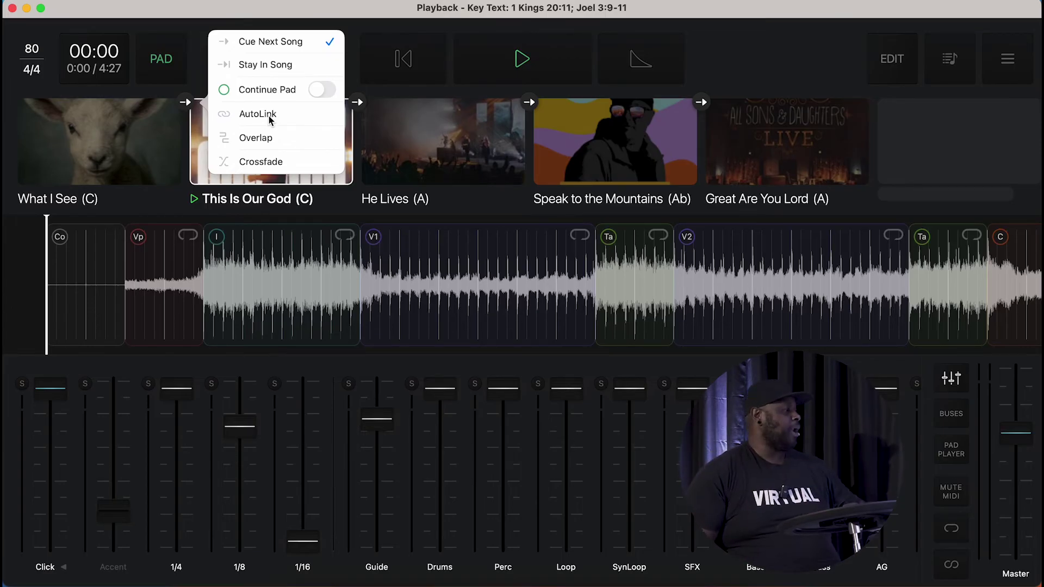
{"action": "left_click", "coordinate": [259, 140]}
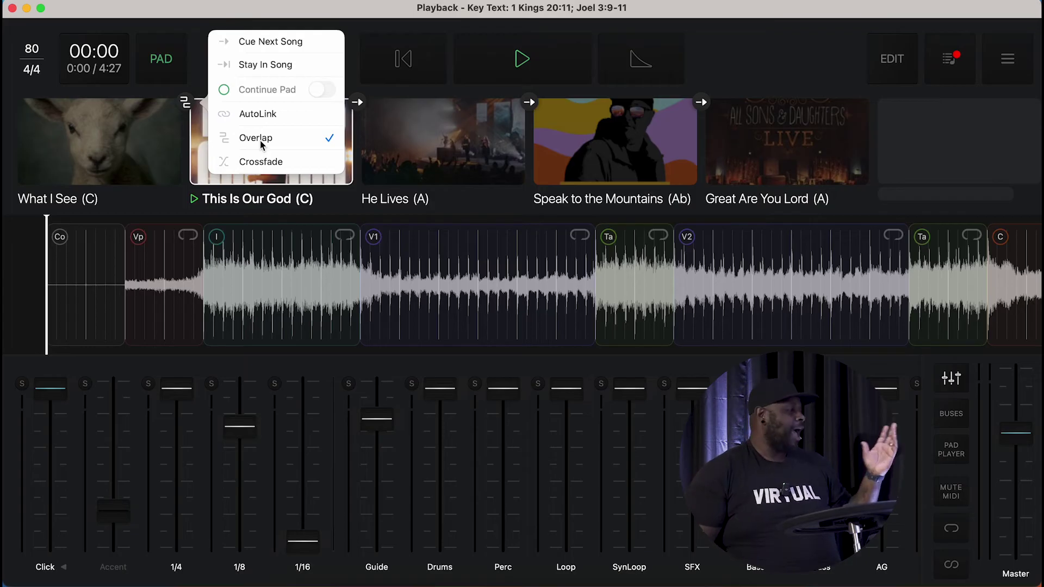
{"action": "left_click", "coordinate": [361, 103]}
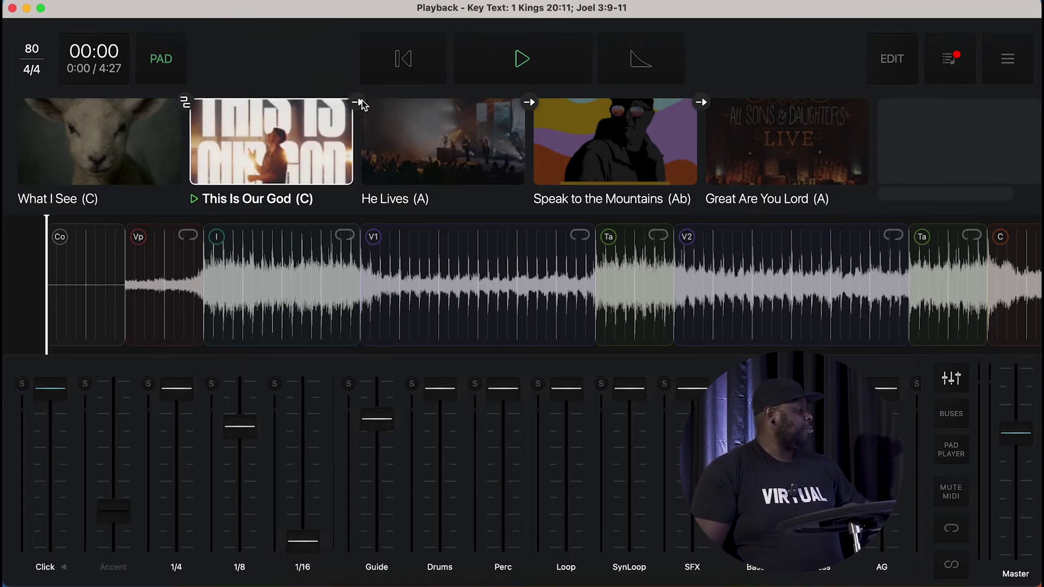
{"action": "left_click", "coordinate": [358, 102]}
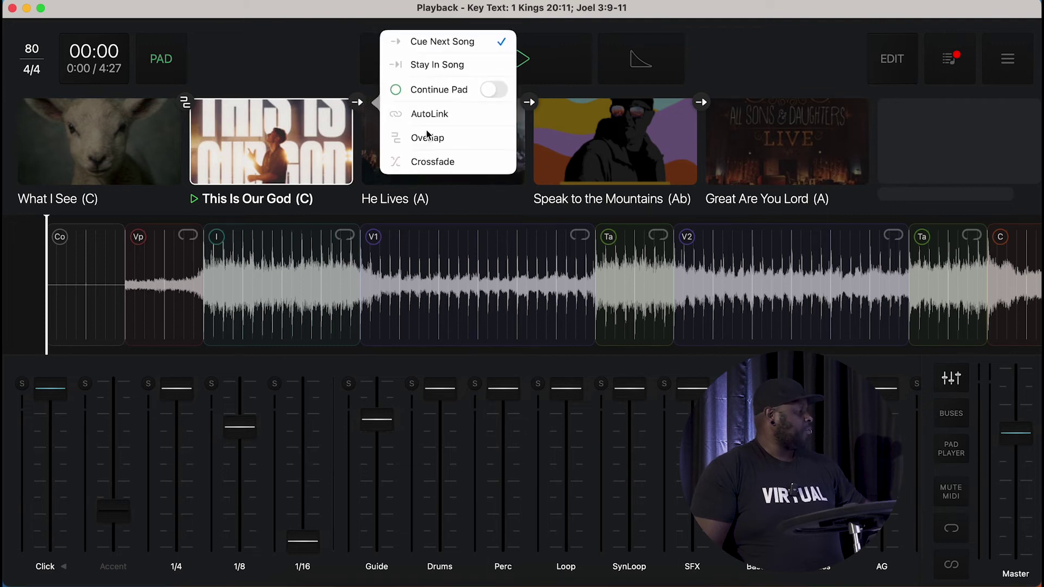
{"action": "left_click", "coordinate": [427, 137]}
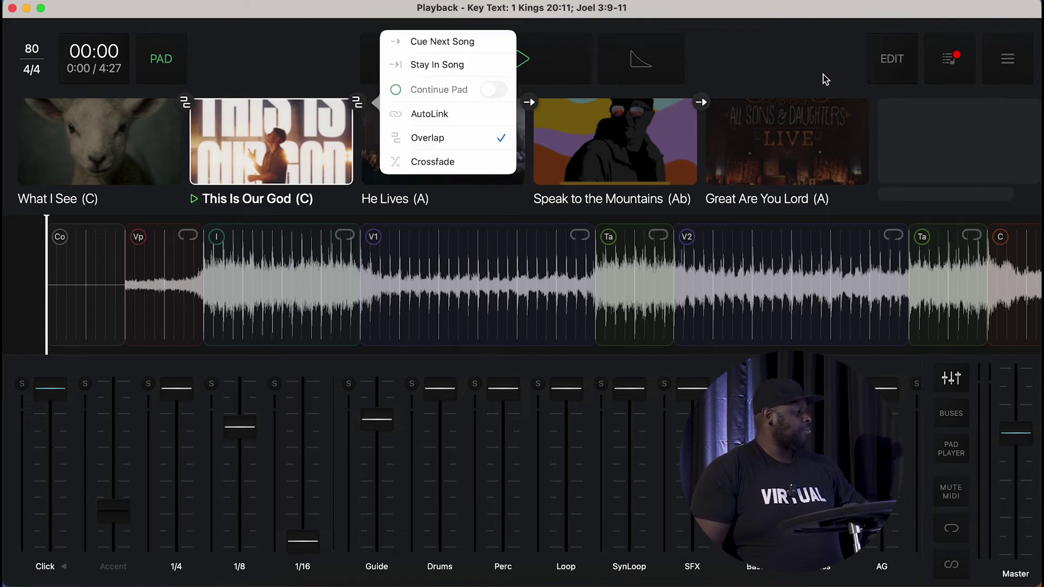
- Close the transition options, select the song What I See, and start editing the setlist
{"action": "left_click", "coordinate": [826, 95]}
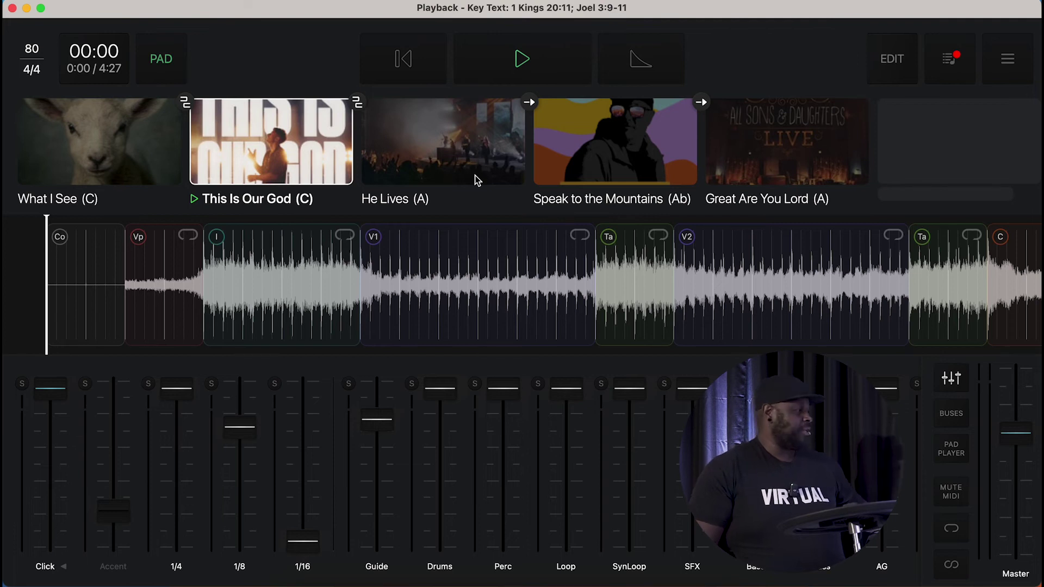
{"action": "left_click", "coordinate": [85, 146]}
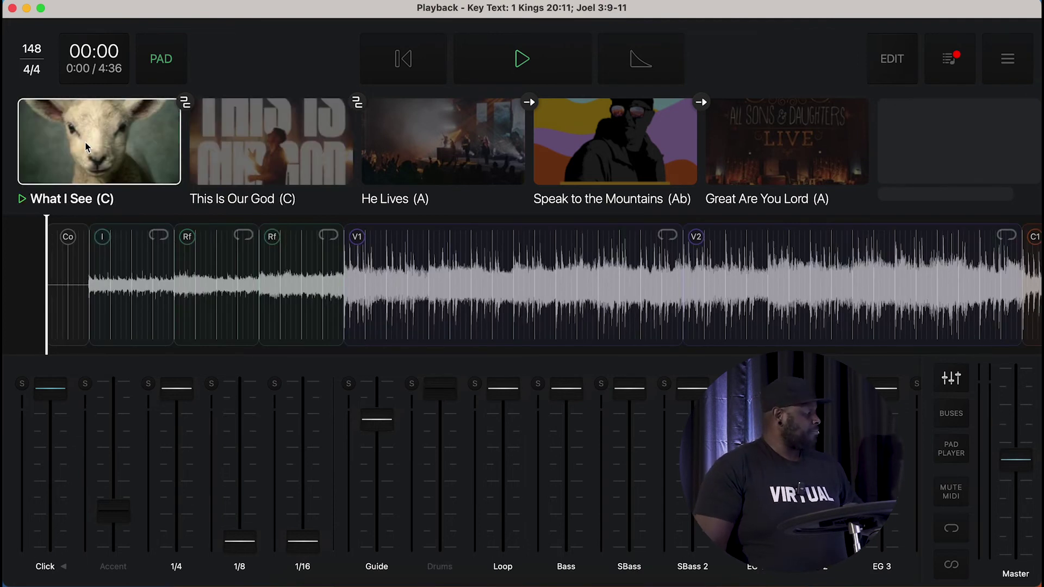
{"action": "left_click", "coordinate": [891, 59]}
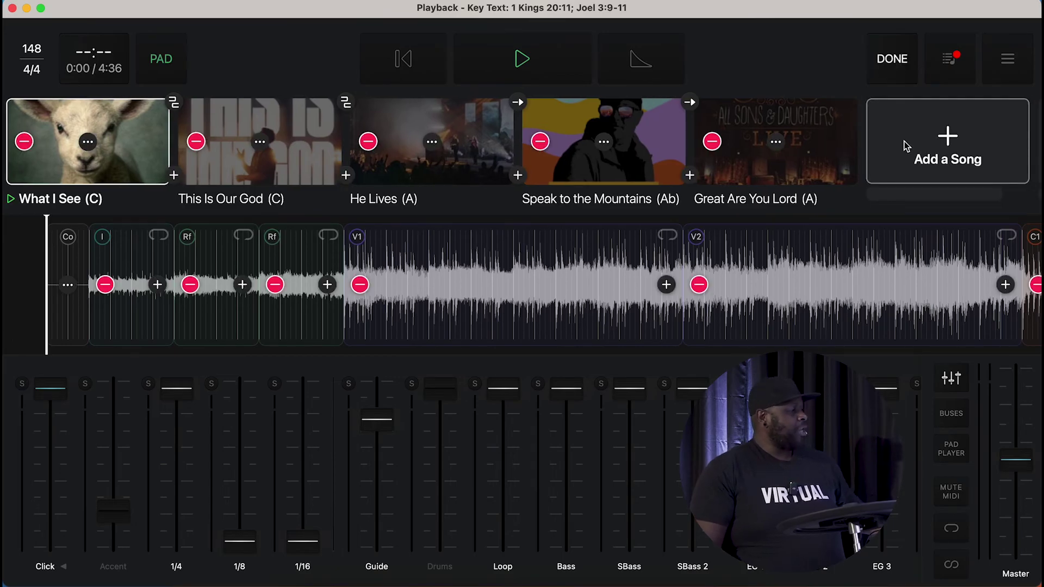
- Remove the Verse 1 section from What I See and add it back after the second Refrain
{"action": "scroll", "coordinate": [400, 322], "scroll_direction": "right", "scroll_amount": 5}
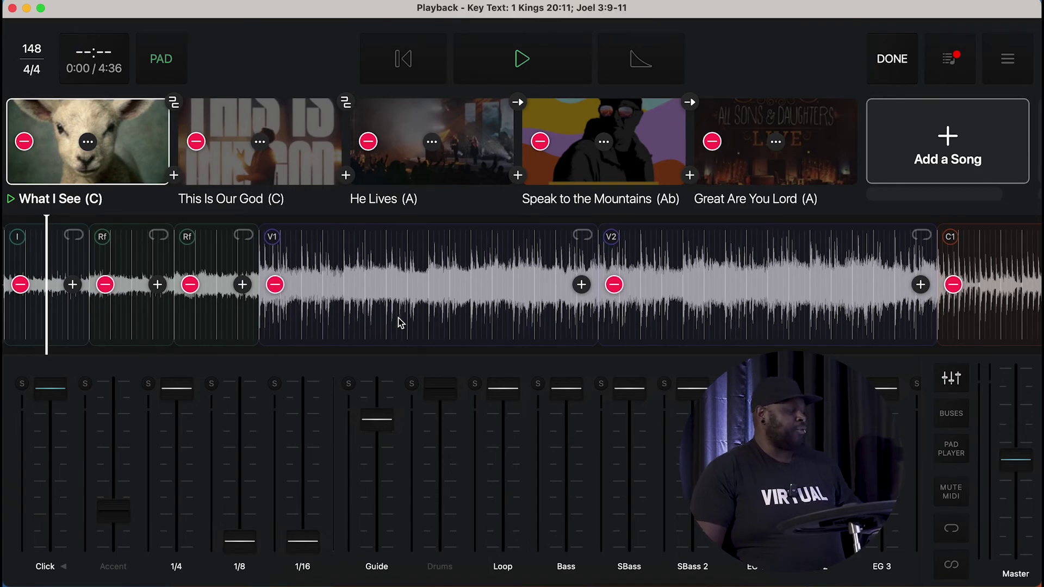
{"action": "left_click", "coordinate": [274, 285]}
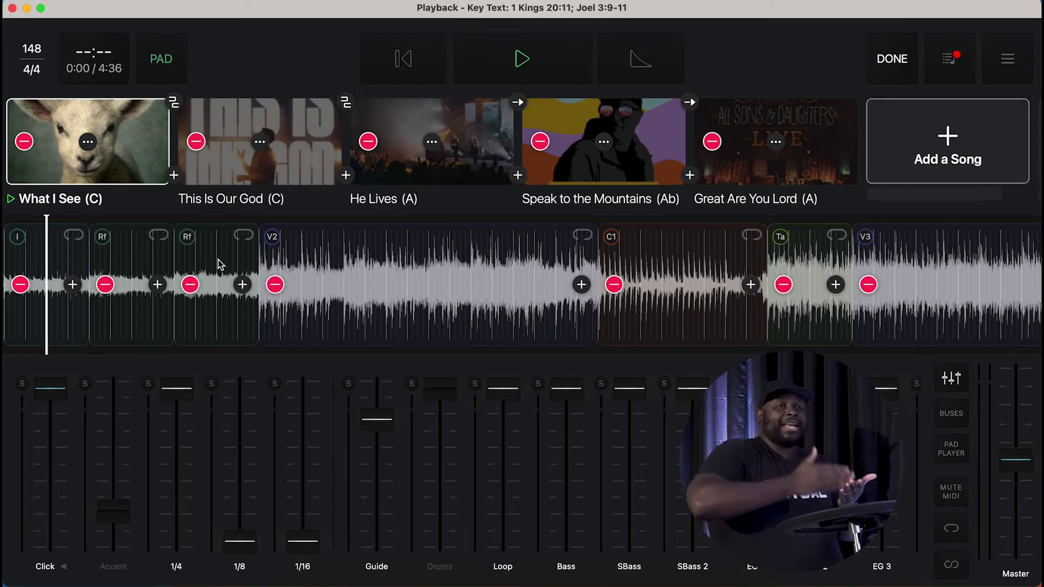
{"action": "left_click", "coordinate": [243, 285]}
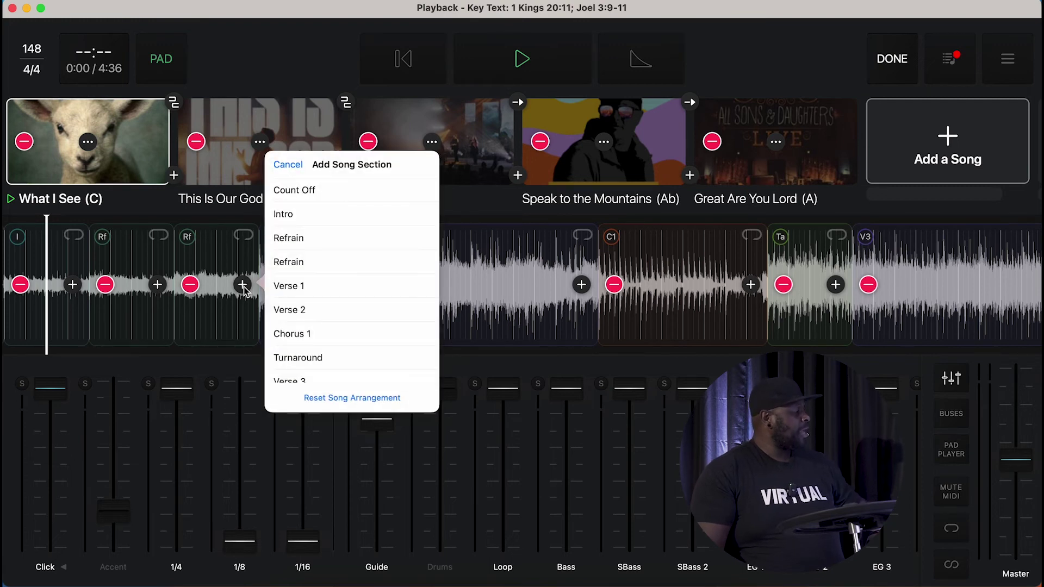
{"action": "left_click", "coordinate": [321, 285]}
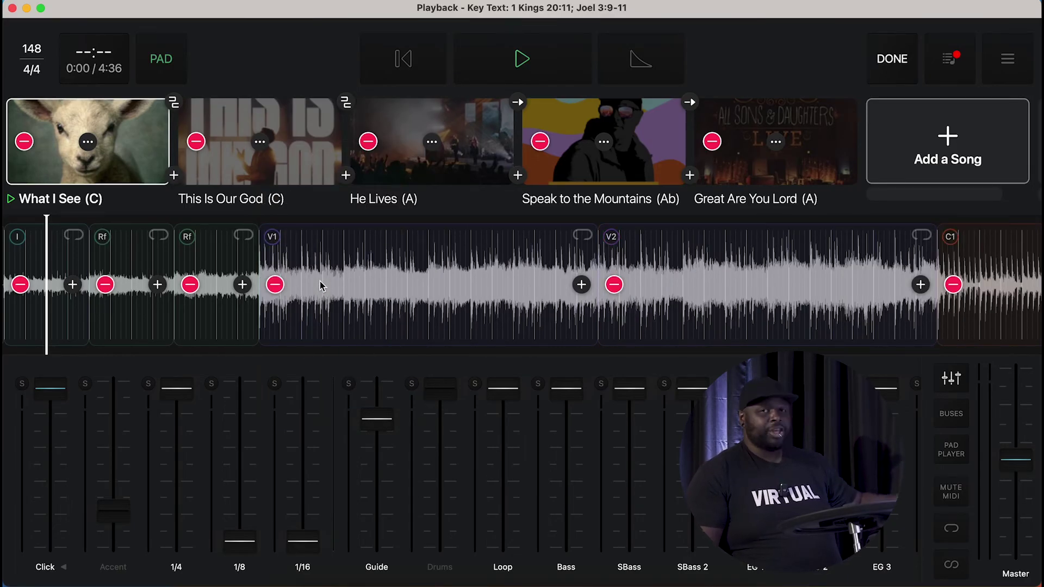
- Look through the song sections of What I See to its ending and return to the count off
{"action": "scroll", "coordinate": [319, 281], "scroll_direction": "right", "scroll_amount": 10}
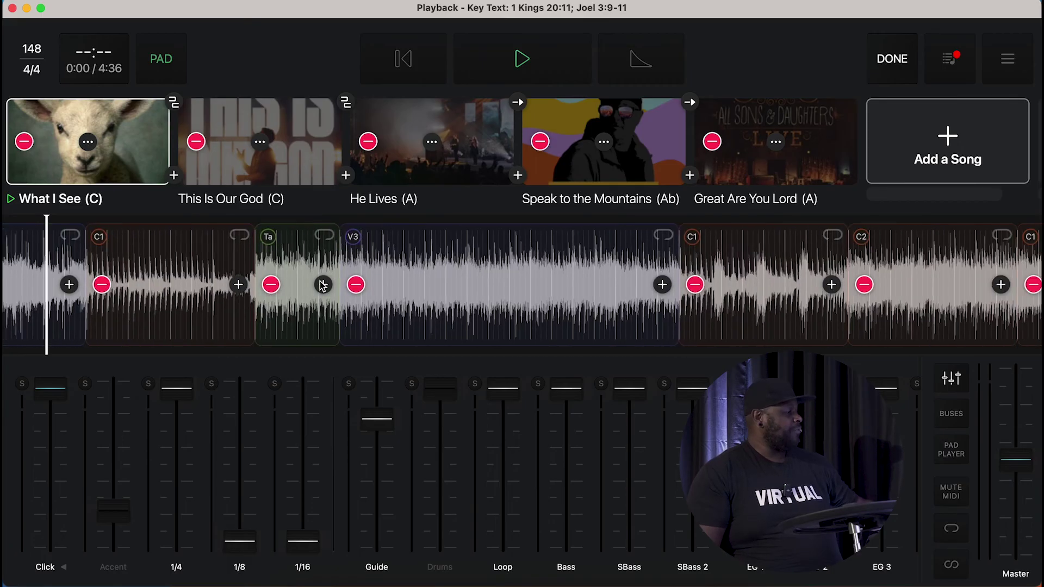
{"action": "scroll", "coordinate": [320, 285], "scroll_direction": "left", "scroll_amount": 10}
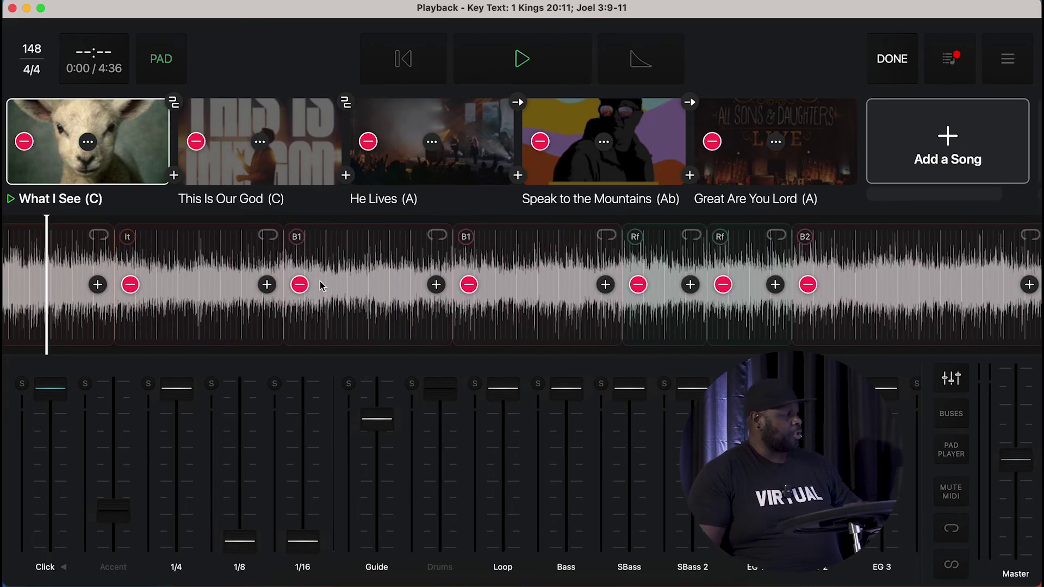
{"action": "scroll", "coordinate": [319, 286], "scroll_direction": "right", "scroll_amount": 10}
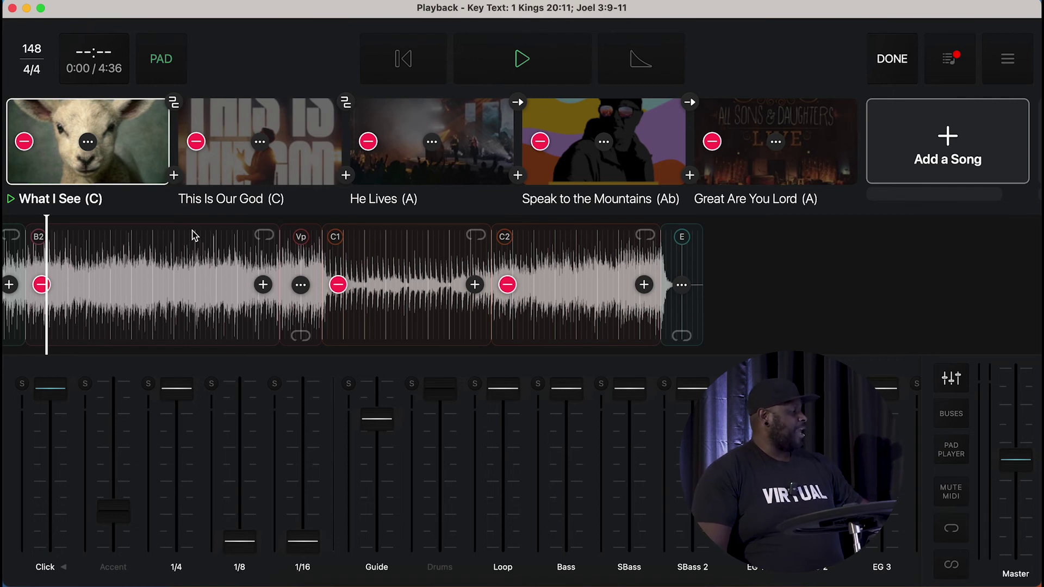
{"action": "scroll", "coordinate": [195, 236], "scroll_direction": "left", "scroll_amount": 10}
{"action": "scroll", "coordinate": [195, 235], "scroll_direction": "left", "scroll_amount": 10}
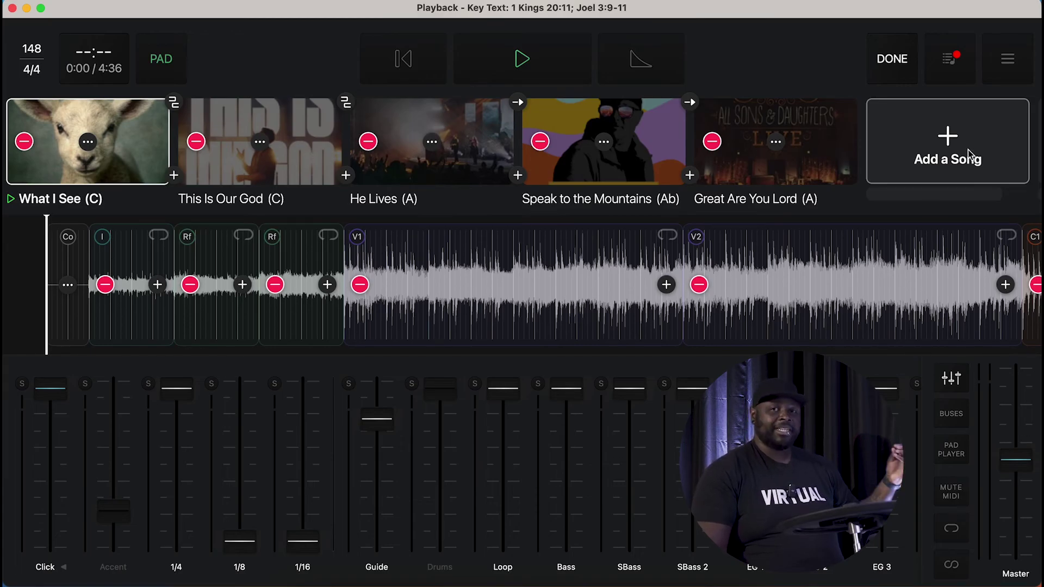
- Open the song settings of What I See and check its available arrangements
{"action": "left_click", "coordinate": [88, 143]}
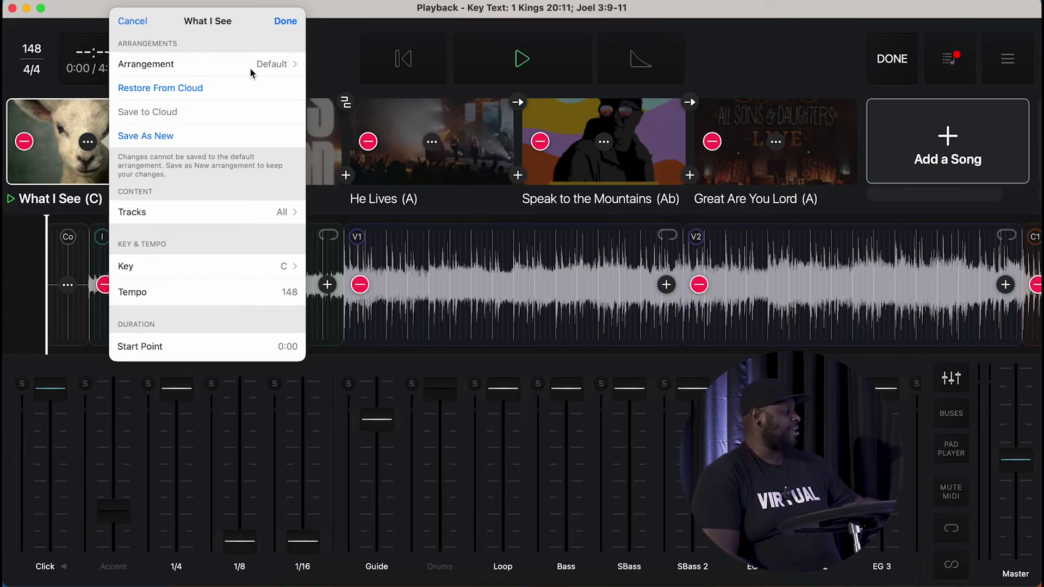
{"action": "left_click", "coordinate": [275, 64]}
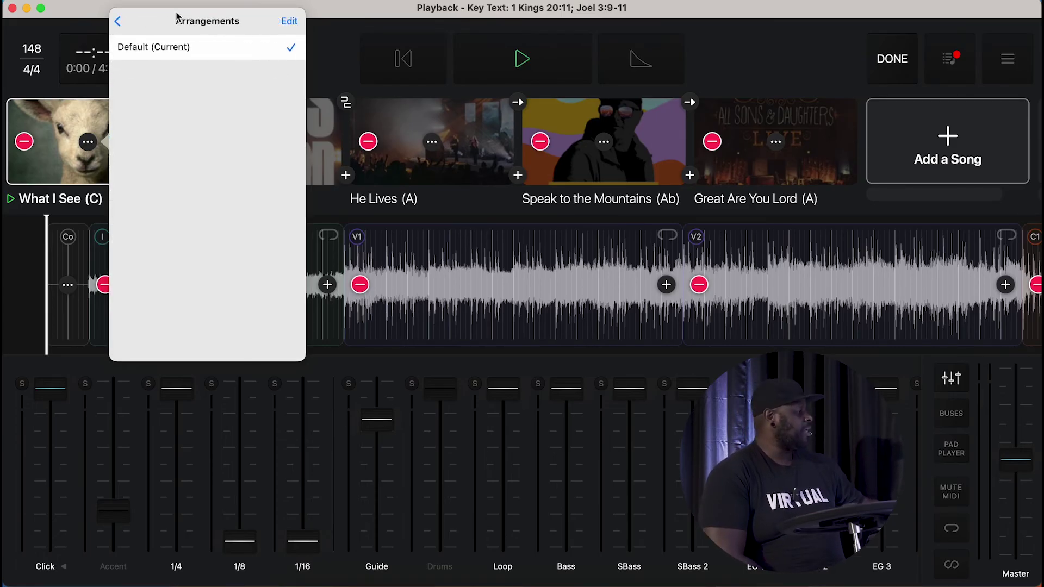
{"action": "left_click", "coordinate": [117, 21]}
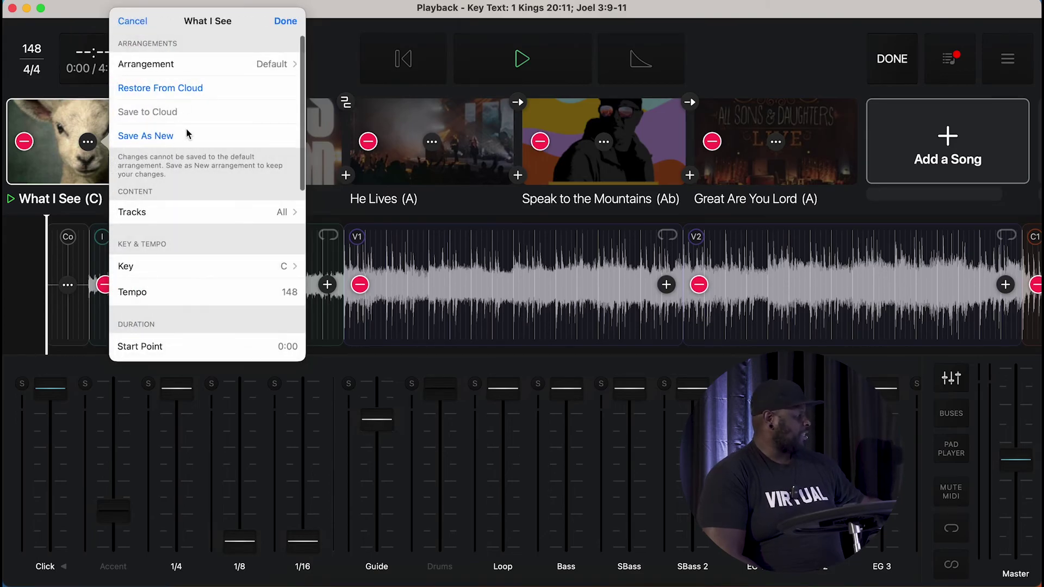
- Turn off Start Pad With Song for What I See and update the song
{"action": "scroll", "coordinate": [187, 129], "scroll_direction": "down", "scroll_amount": 3}
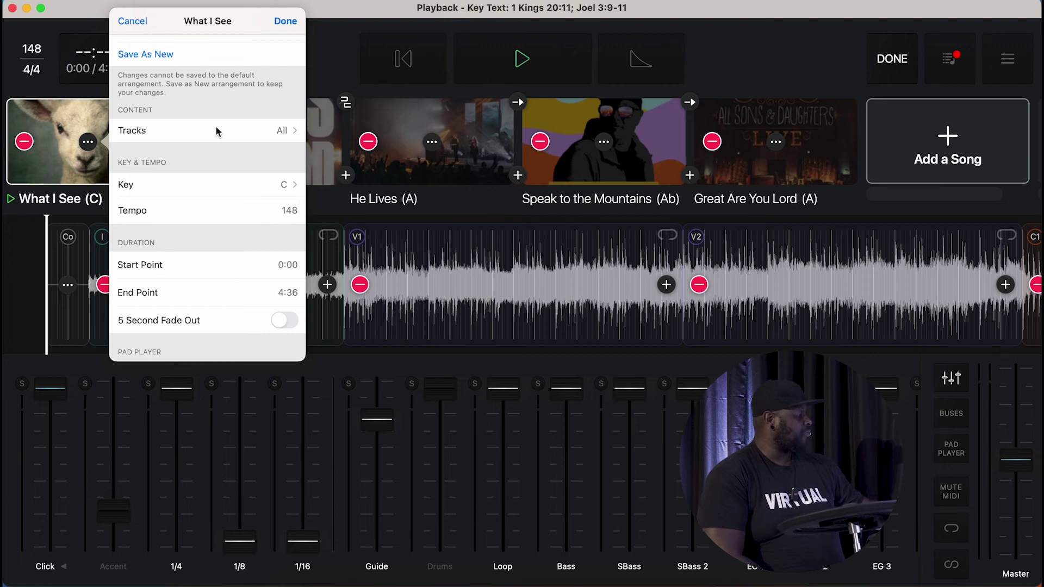
{"action": "scroll", "coordinate": [231, 181], "scroll_direction": "down", "scroll_amount": 2}
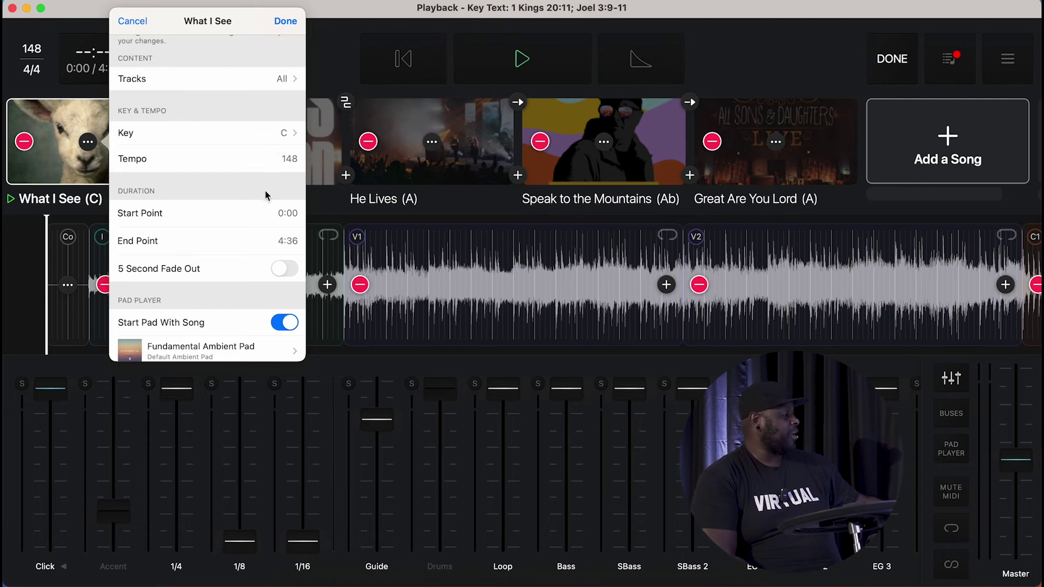
{"action": "scroll", "coordinate": [272, 255], "scroll_direction": "down", "scroll_amount": 2}
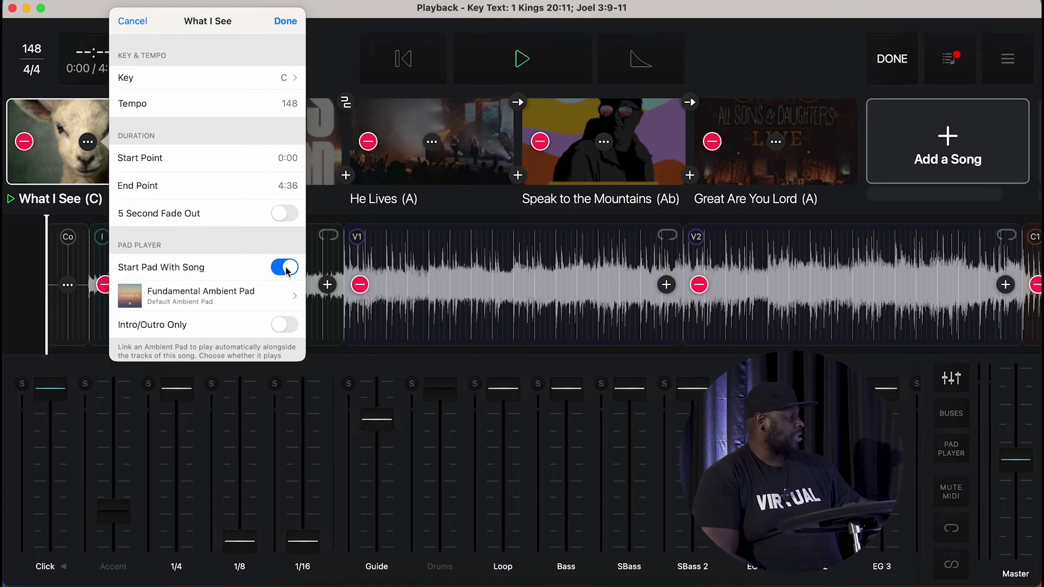
{"action": "left_click", "coordinate": [285, 267]}
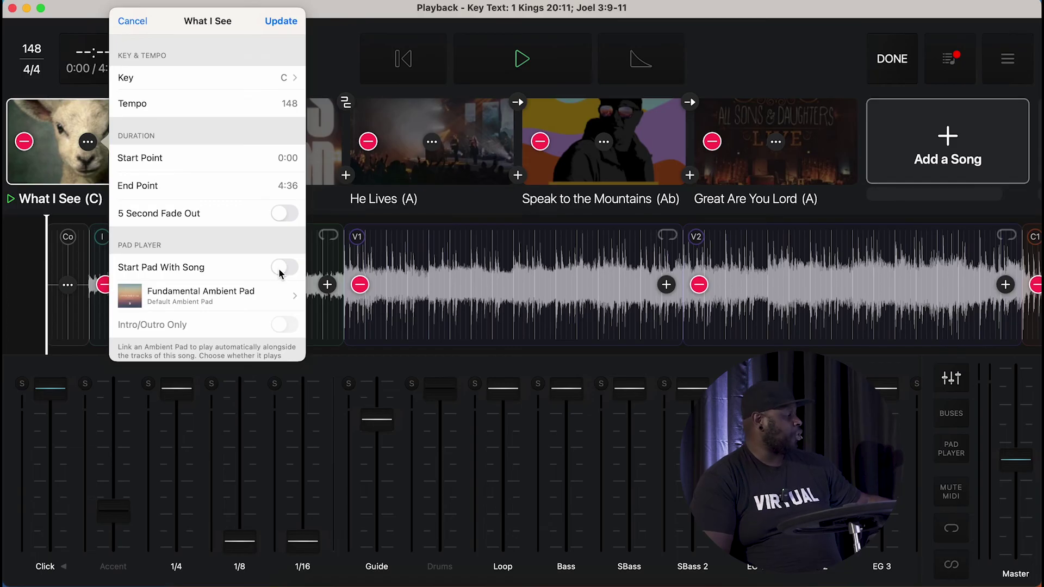
{"action": "left_click", "coordinate": [281, 20]}
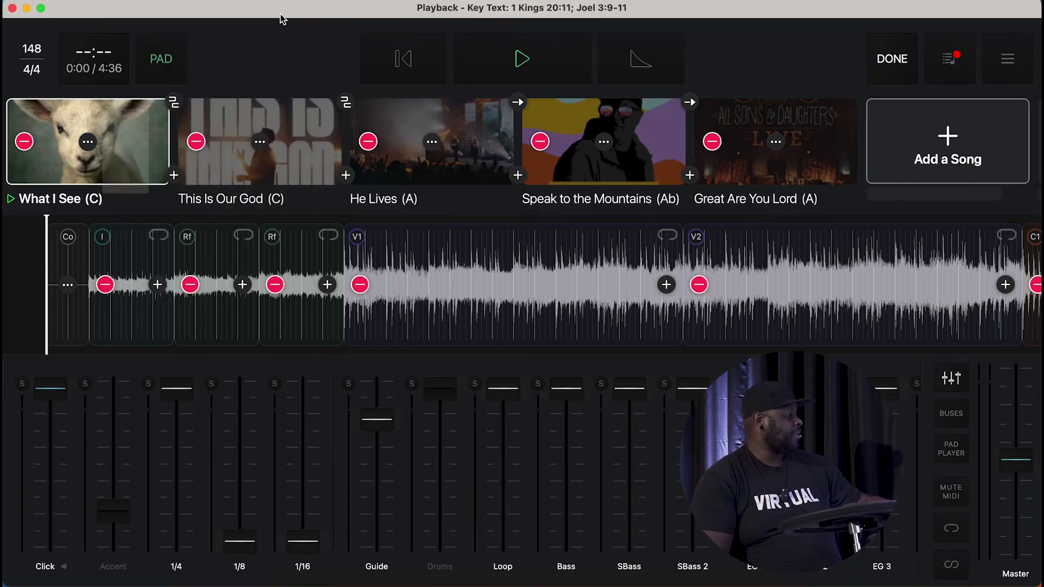
- Turn off Start Pad With Song for This Is Our God and update the song
{"action": "left_click", "coordinate": [260, 142]}
{"action": "scroll", "coordinate": [326, 207], "scroll_direction": "down", "scroll_amount": 10}
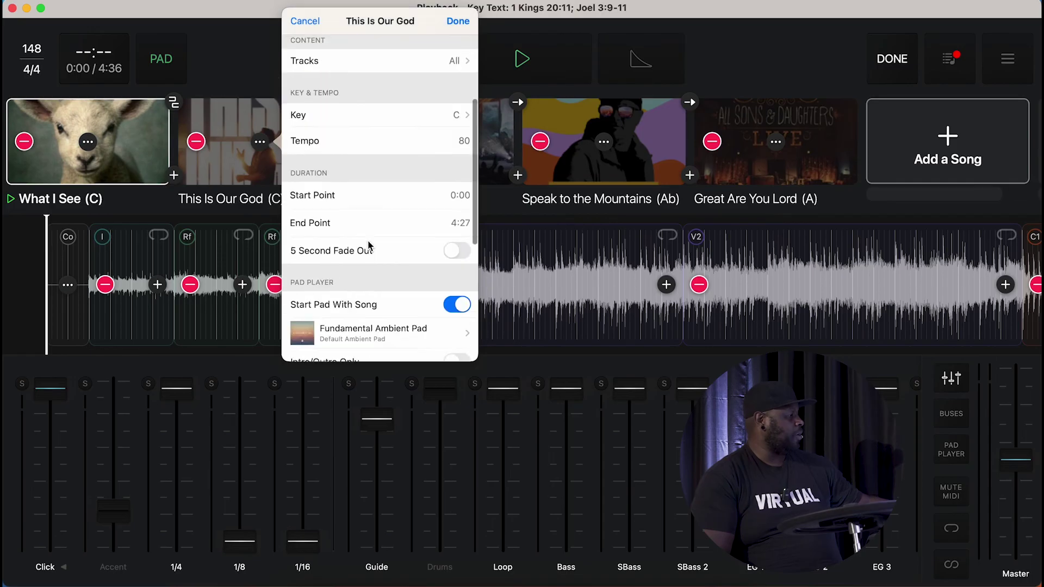
{"action": "scroll", "coordinate": [438, 293], "scroll_direction": "up", "scroll_amount": 3}
{"action": "left_click", "coordinate": [458, 96]}
{"action": "left_click", "coordinate": [458, 22]}
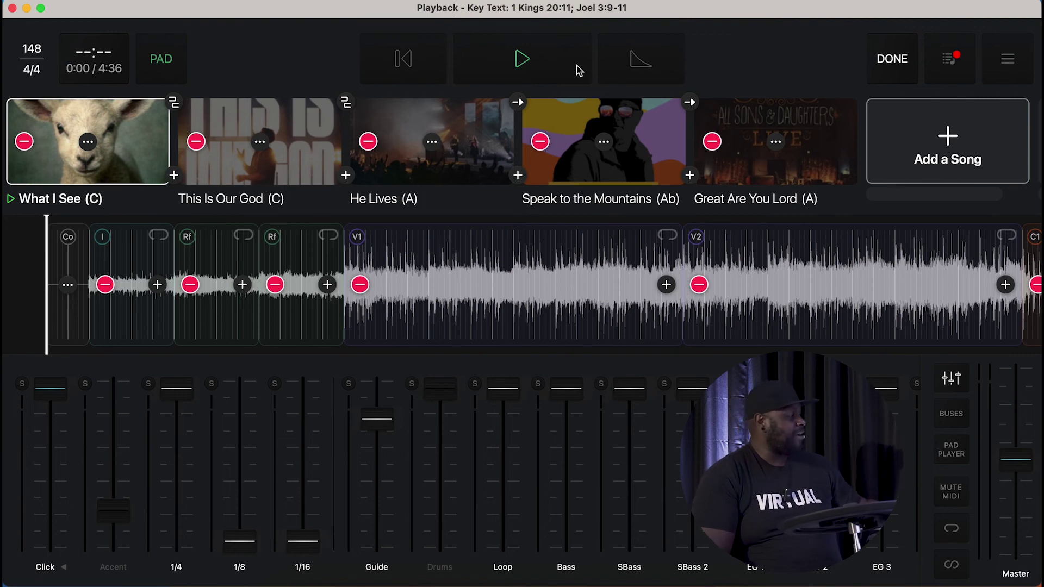
- Turn off Start Pad With Song for He Lives and finish editing the setlist
{"action": "left_click", "coordinate": [433, 143]}
{"action": "scroll", "coordinate": [576, 151], "scroll_direction": "down", "scroll_amount": 5}
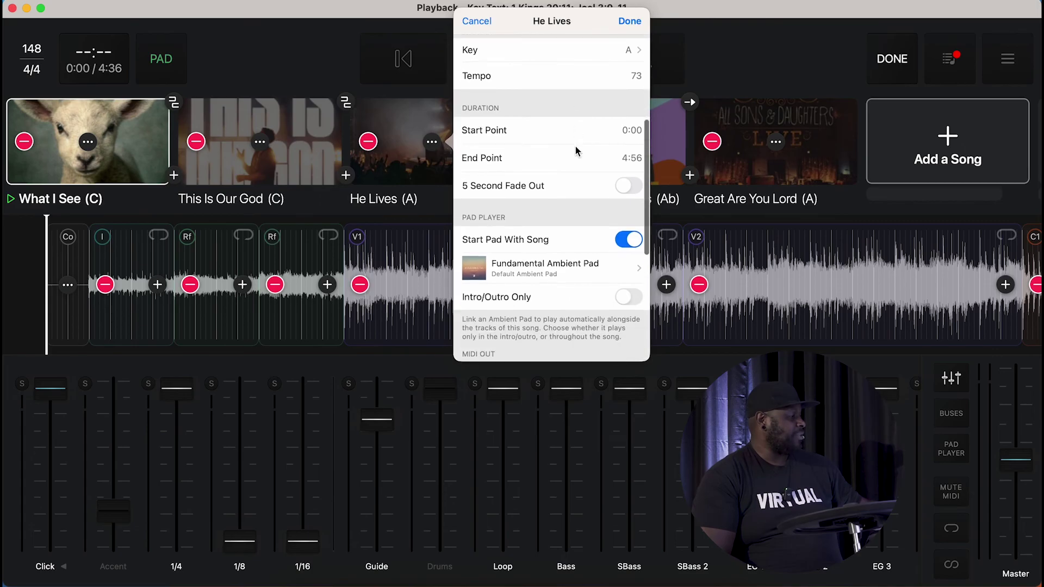
{"action": "left_click", "coordinate": [628, 237]}
{"action": "scroll", "coordinate": [630, 235], "scroll_direction": "down", "scroll_amount": 1}
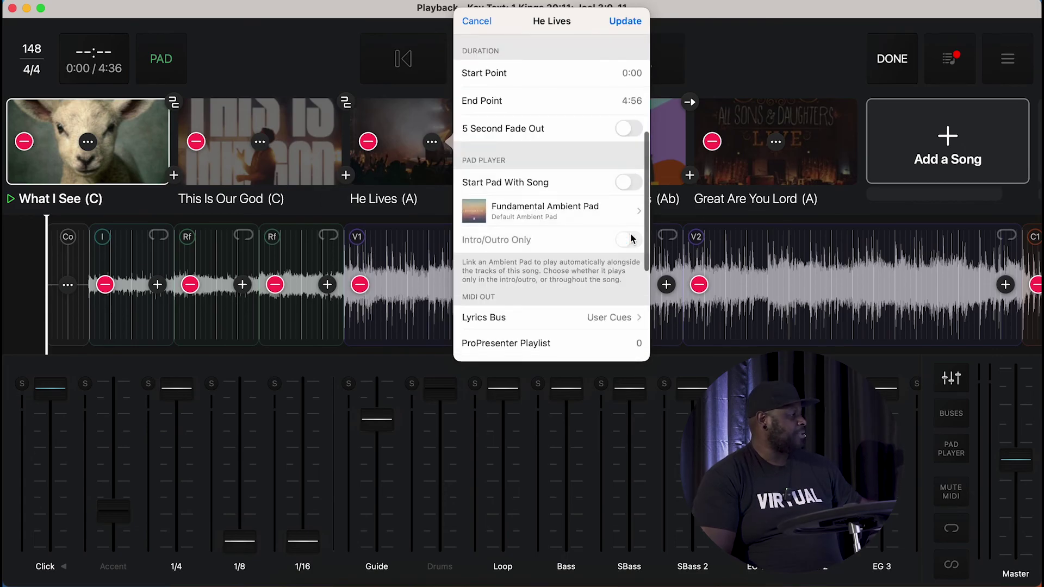
{"action": "left_click", "coordinate": [887, 57]}
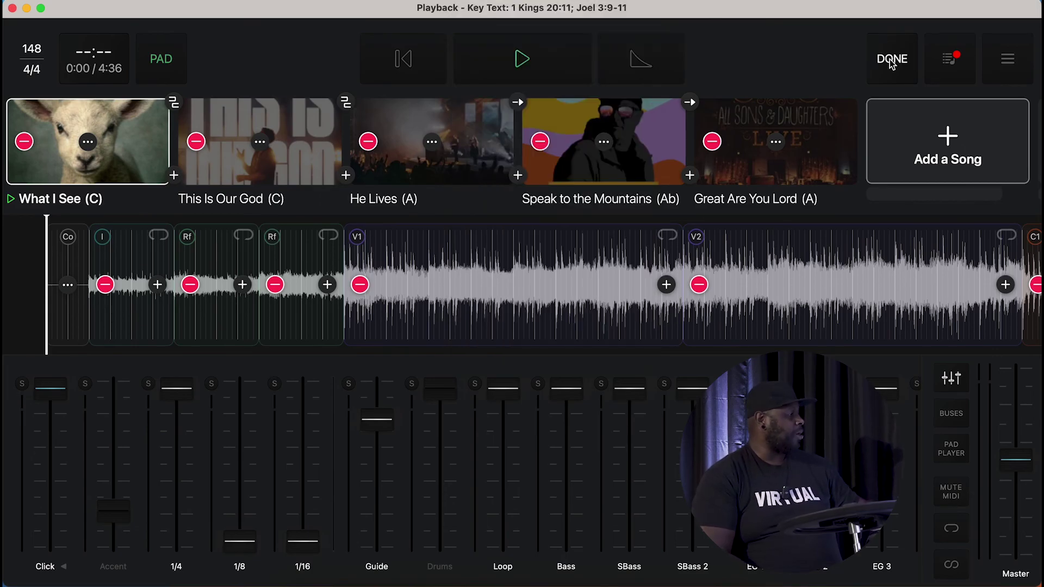
{"action": "left_click", "coordinate": [892, 61]}
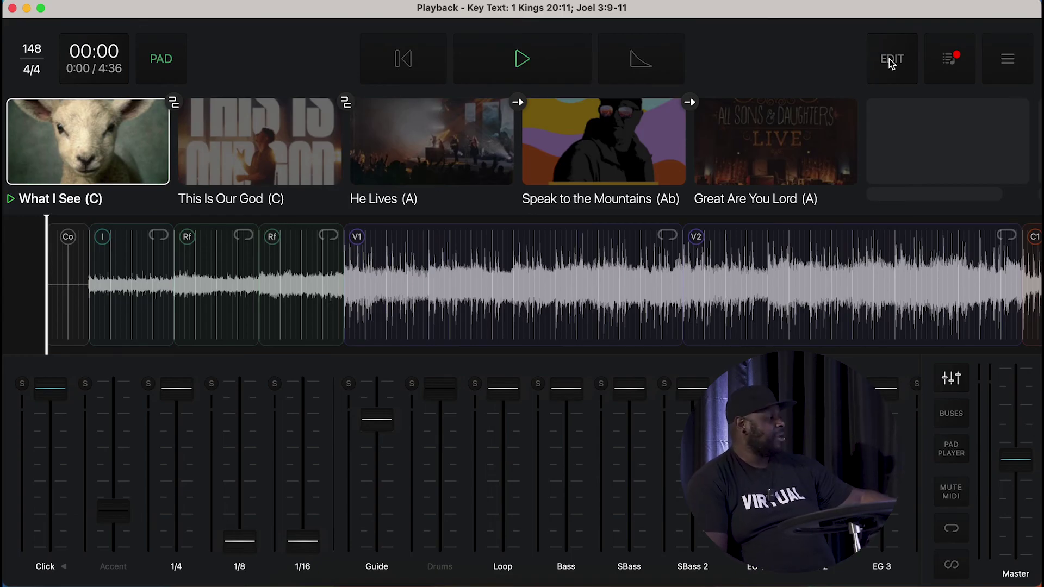
- Switch through Speak to the Mountains, This Is Our God, What I See and He Lives to review each song
{"action": "left_click", "coordinate": [569, 155]}
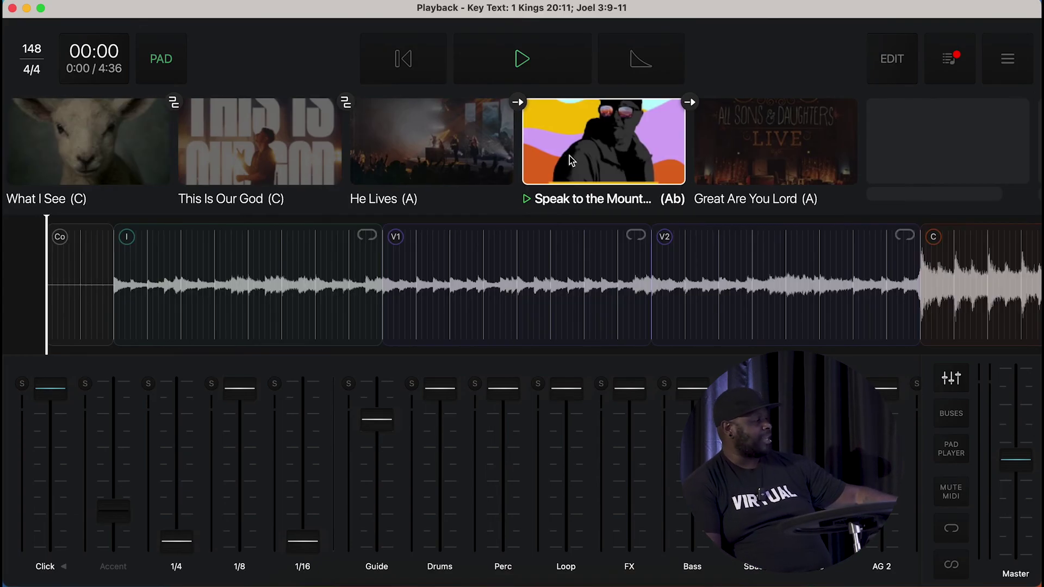
{"action": "left_click", "coordinate": [216, 161]}
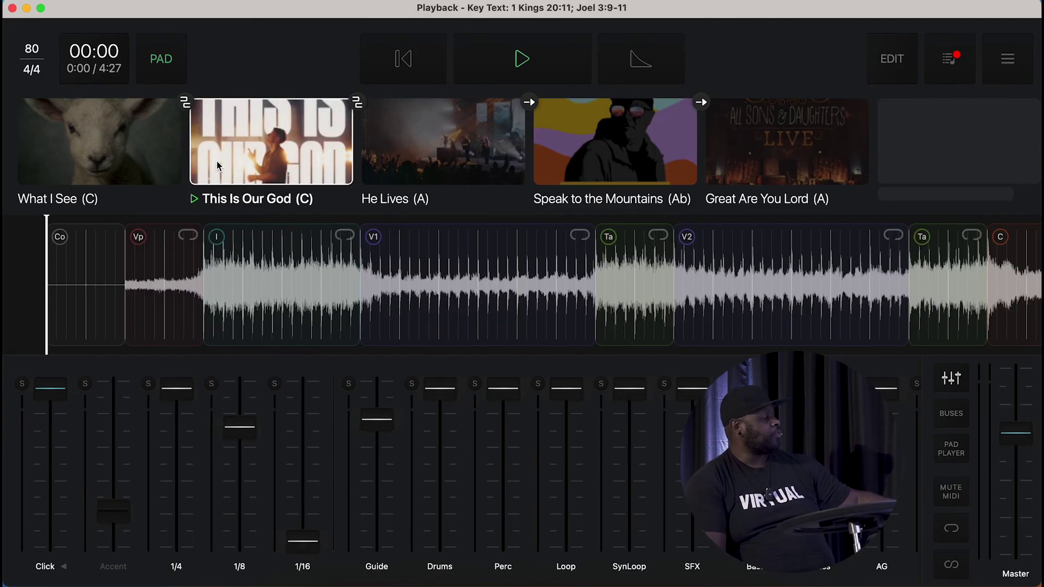
{"action": "left_click", "coordinate": [110, 168]}
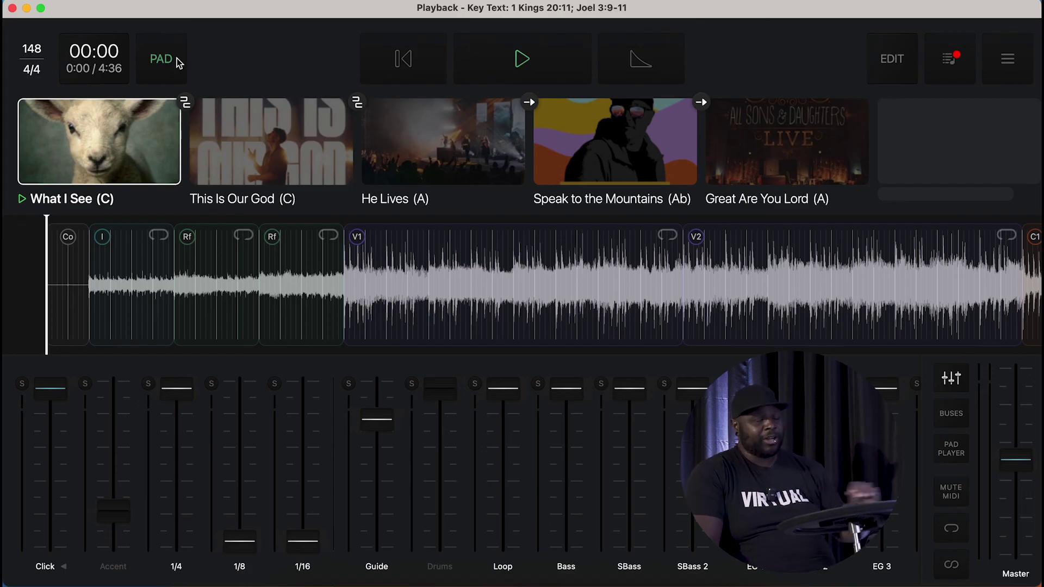
{"action": "left_click", "coordinate": [398, 172]}
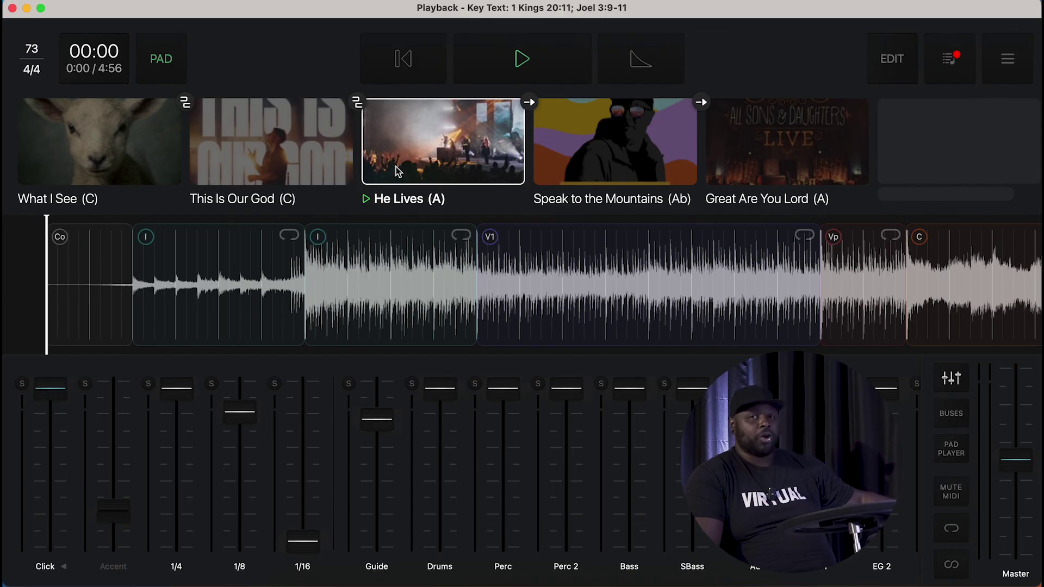